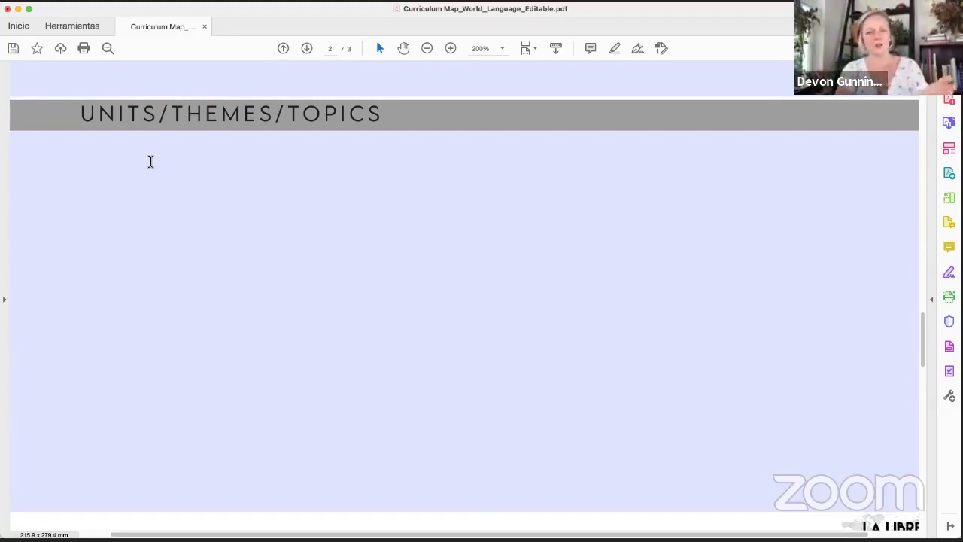
Fill in the Essential Questions section with "Do people around the world celebrate birthdays the same as me?"
scroll(151, 162, up, 10)
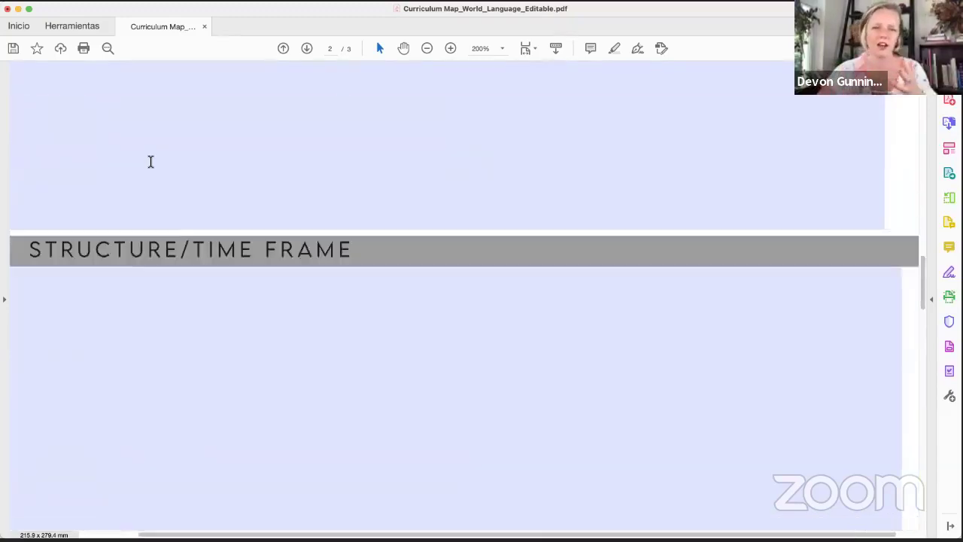
scroll(151, 162, up, 10)
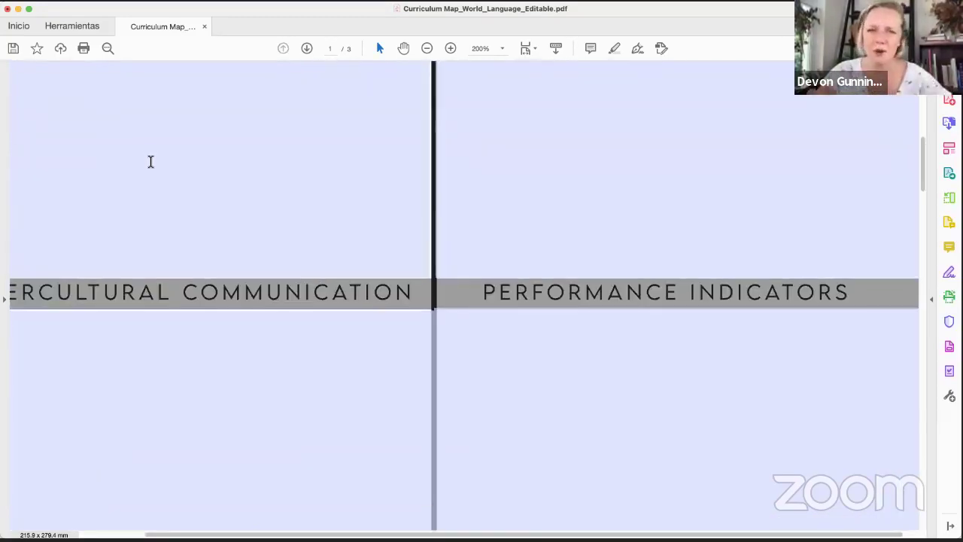
scroll(150, 162, up, 10)
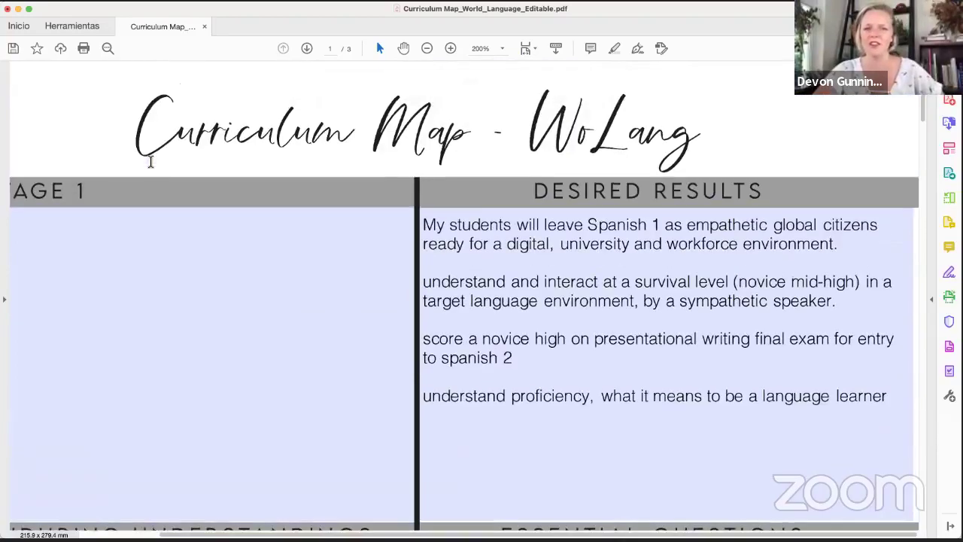
scroll(151, 162, down, 5)
scroll(151, 162, left, 2)
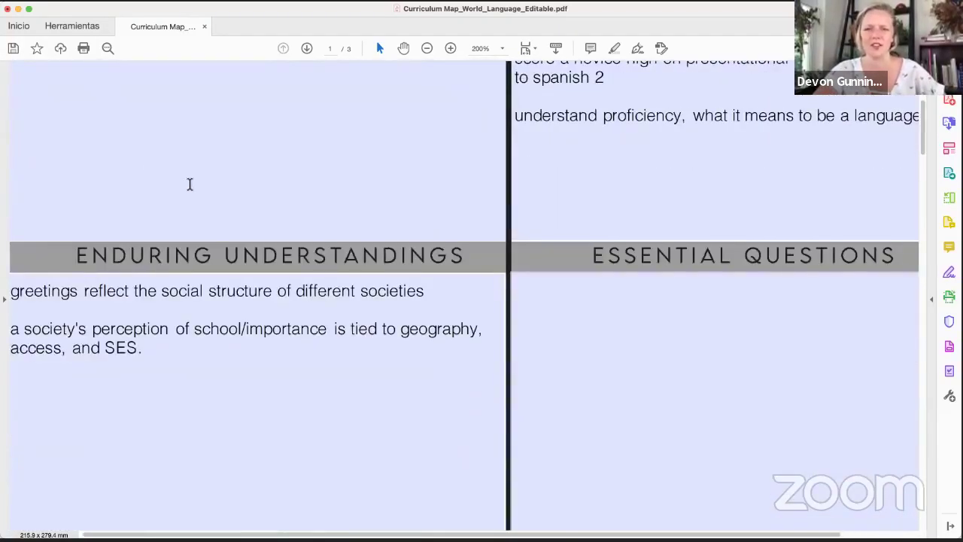
scroll(617, 305, down, 2)
click(624, 301)
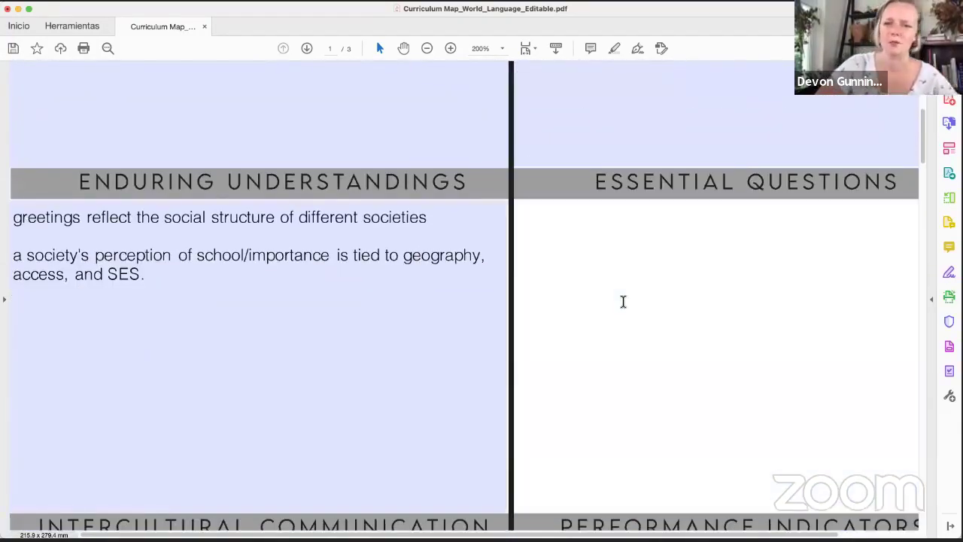
scroll(623, 301, down, 1)
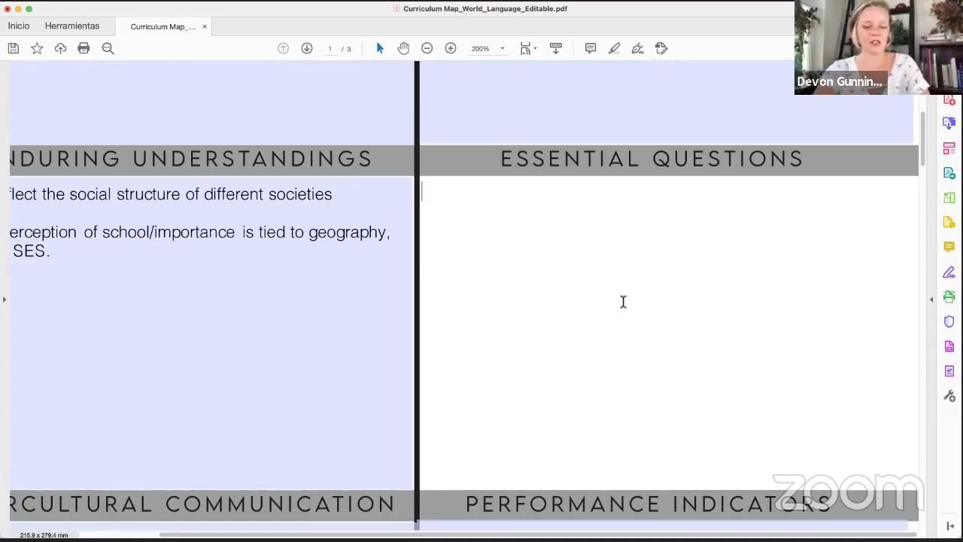
text(Do people around the world celebrate )
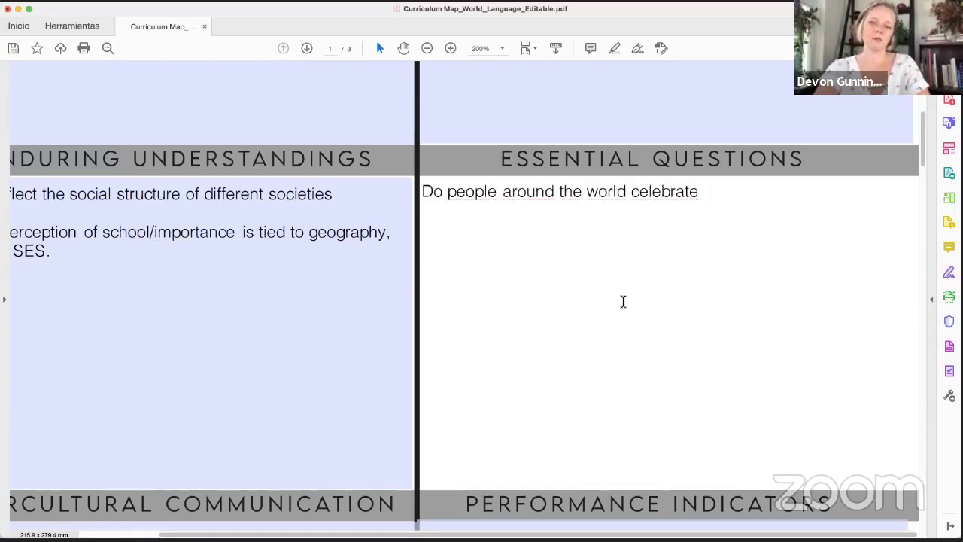
text(birthdays the same as me?)
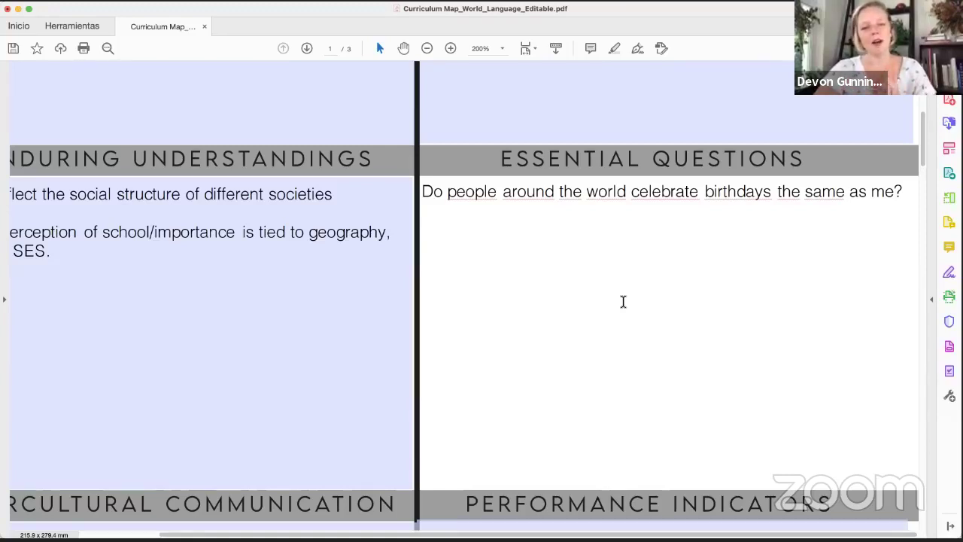
click(217, 274)
click(489, 279)
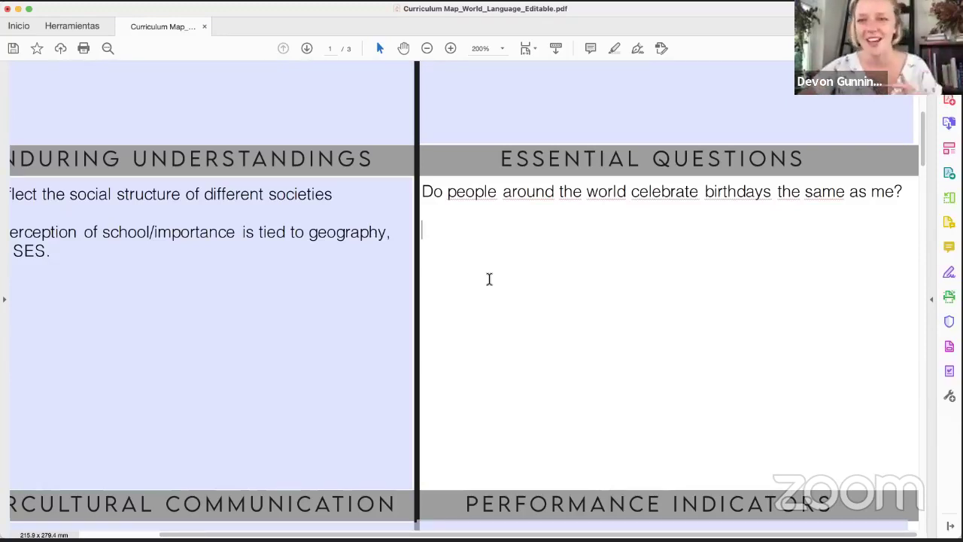
List "behaviors" and "interaction" on separate lines in the Intercultural Communication section
scroll(488, 279, down, 2)
scroll(488, 279, right, 1)
scroll(489, 279, down, 1)
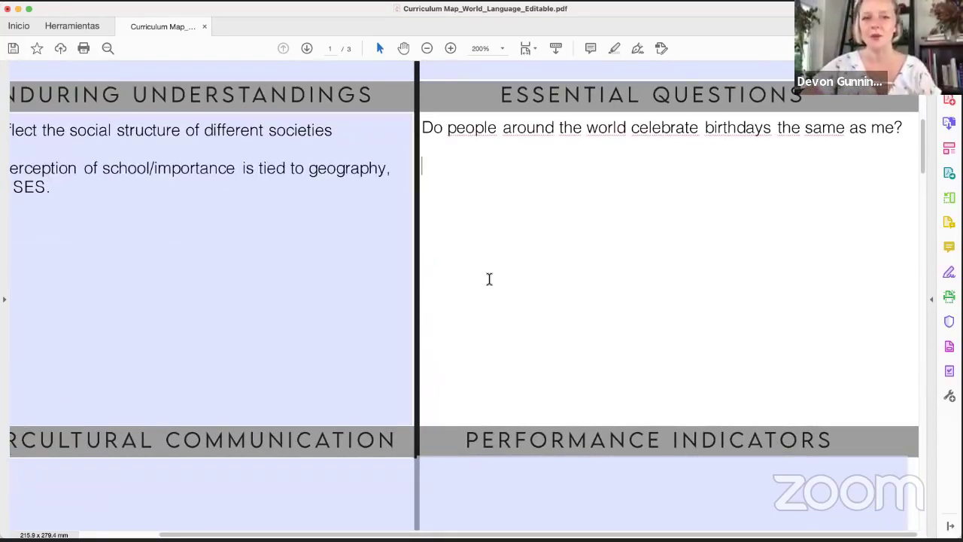
key(Return)
scroll(489, 279, down, 1)
key(Return)
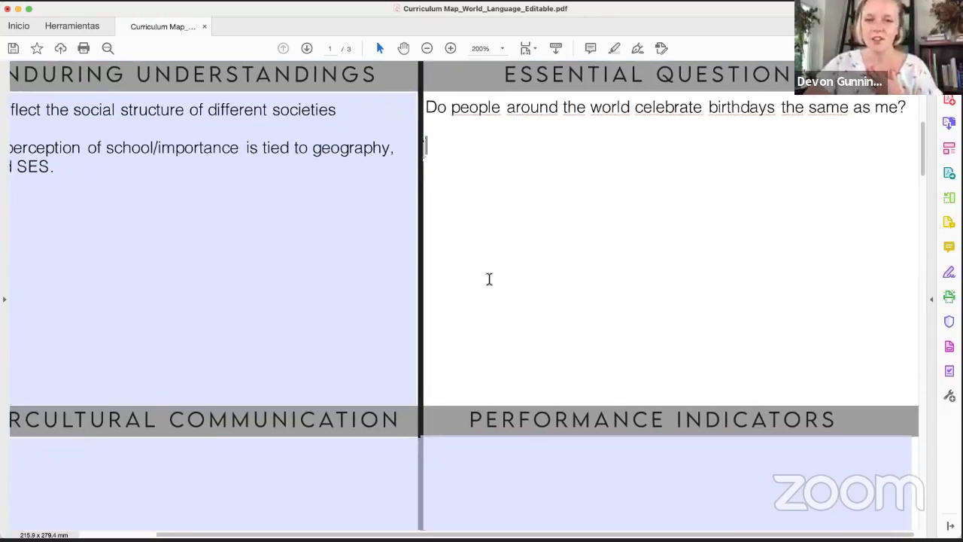
scroll(489, 279, down, 8)
scroll(489, 279, left, 3)
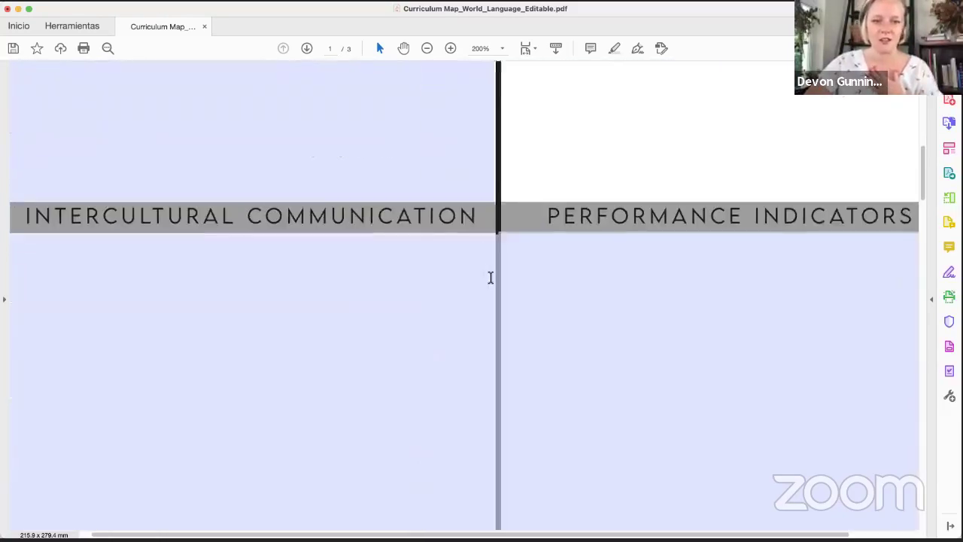
scroll(490, 277, down, 1)
click(351, 239)
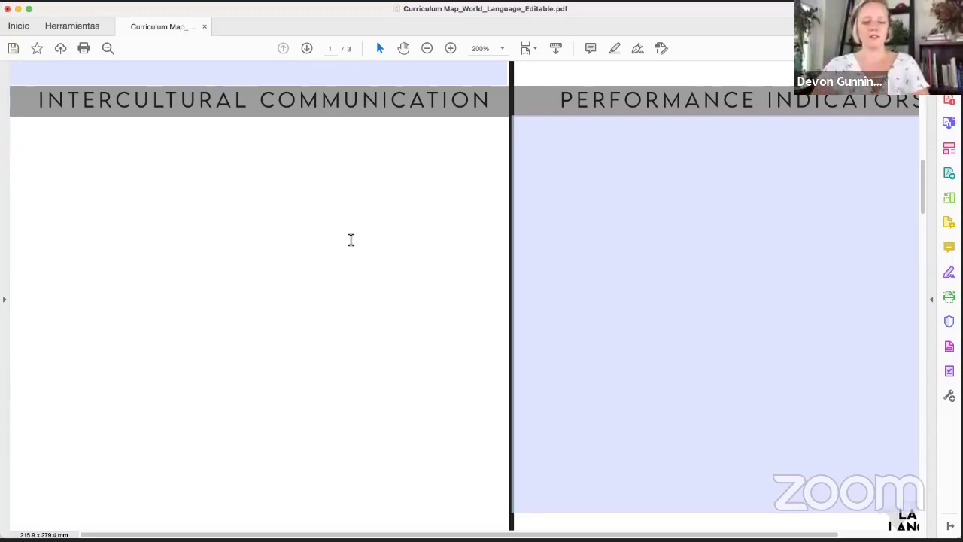
text(behaviors)
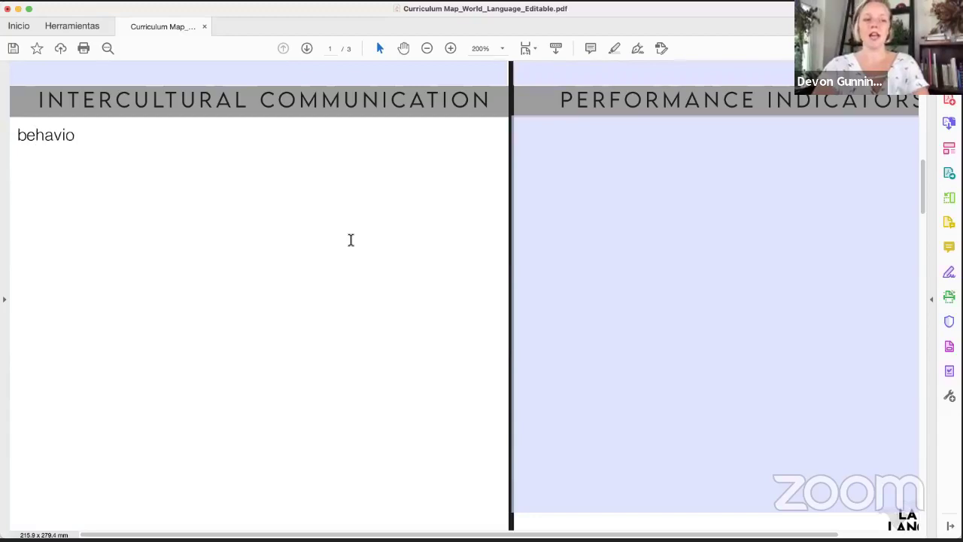
key(Return)
text(interaction)
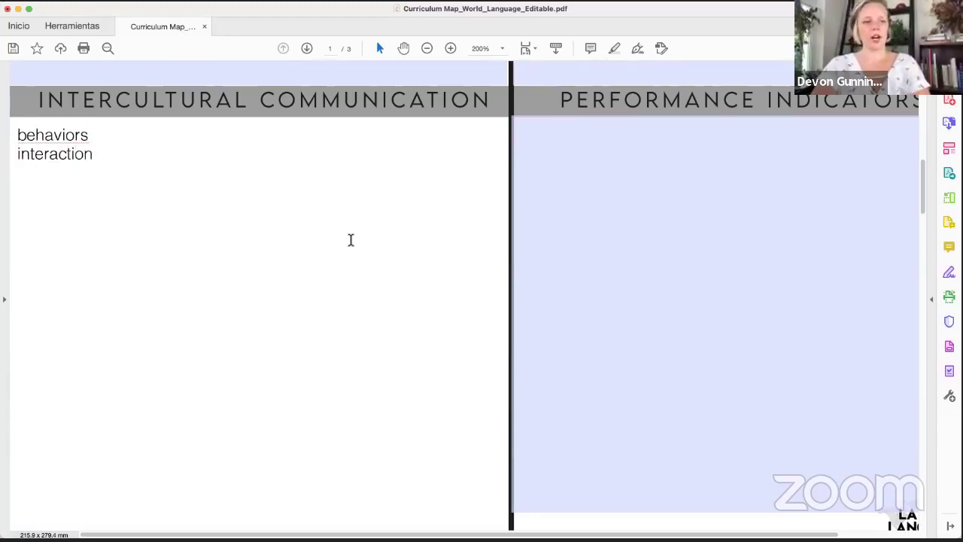
key(Return)
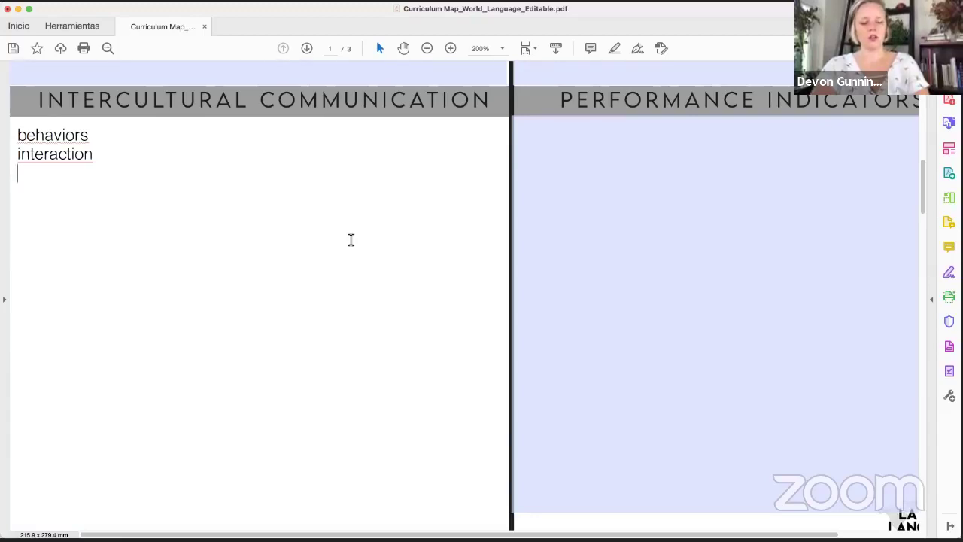
Add a third line reading "identification- products, practices that lead to perspectives" under Intercultural Communication
text(identification- products, practie)
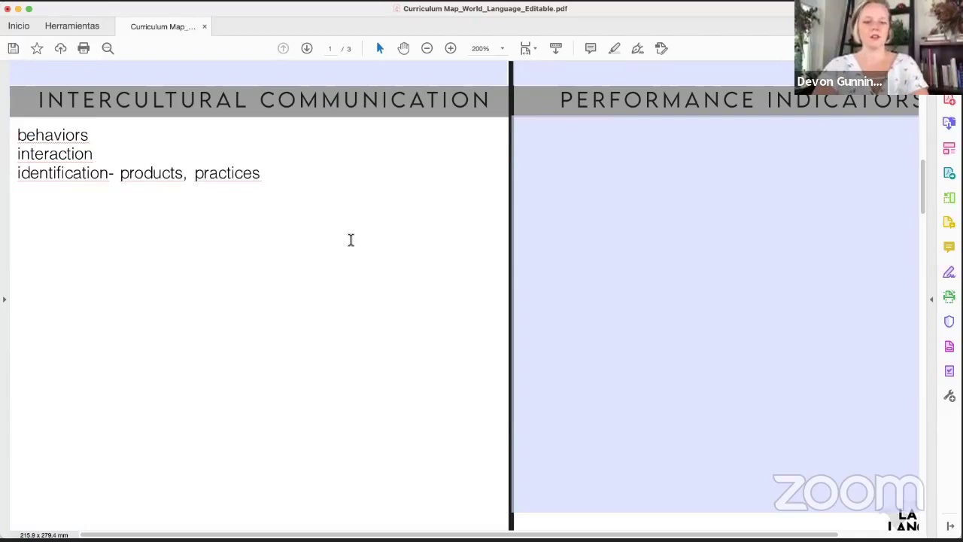
text(that lead to pre)
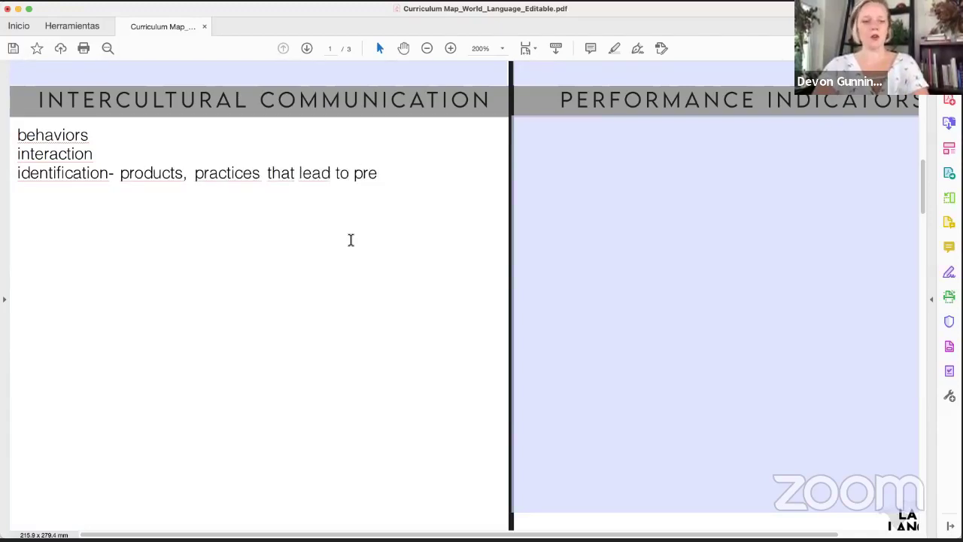
key(BackSpace)
key(BackSpace)
text(erspectives)
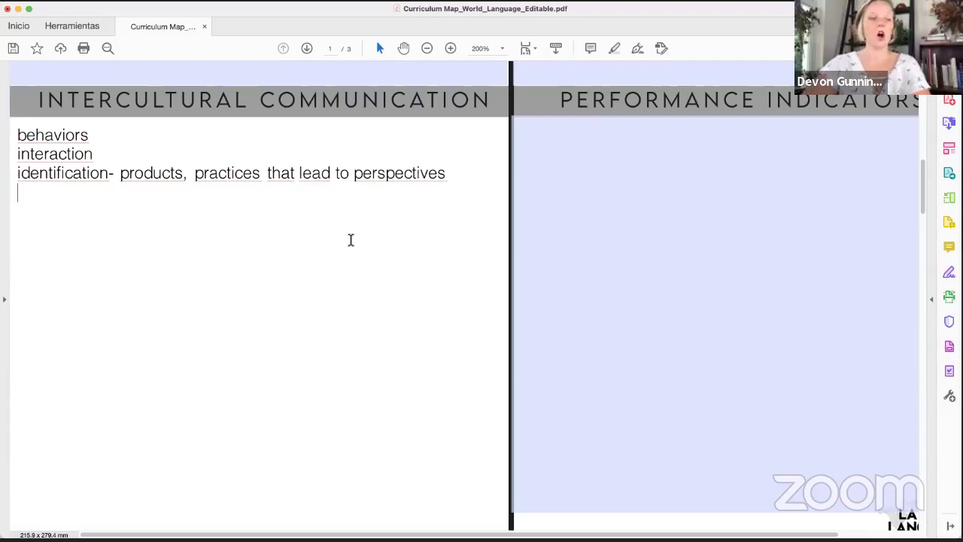
Change "identification" to "investigation" in the third line and remove the space between "products," and "practices"
drag(110, 174, 22, 175)
text(nve)
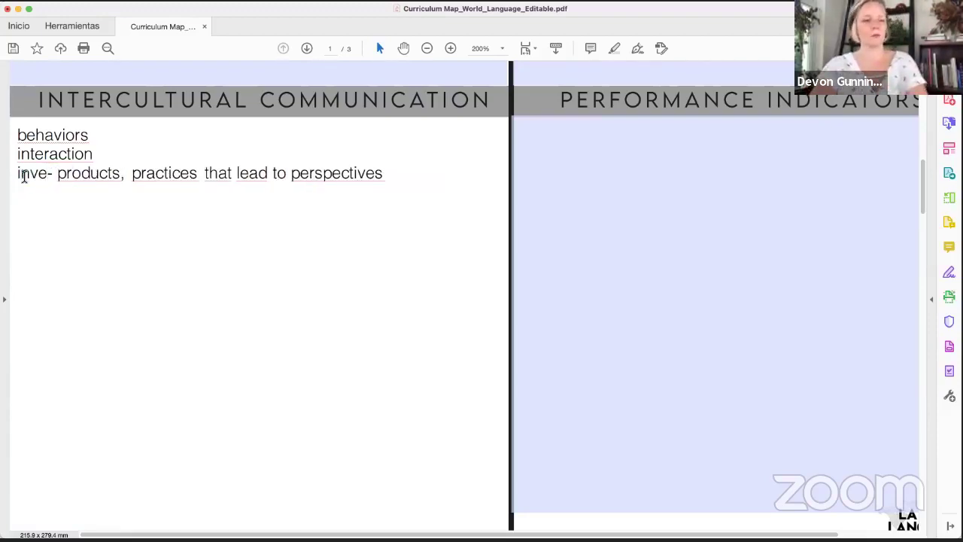
text(stigation)
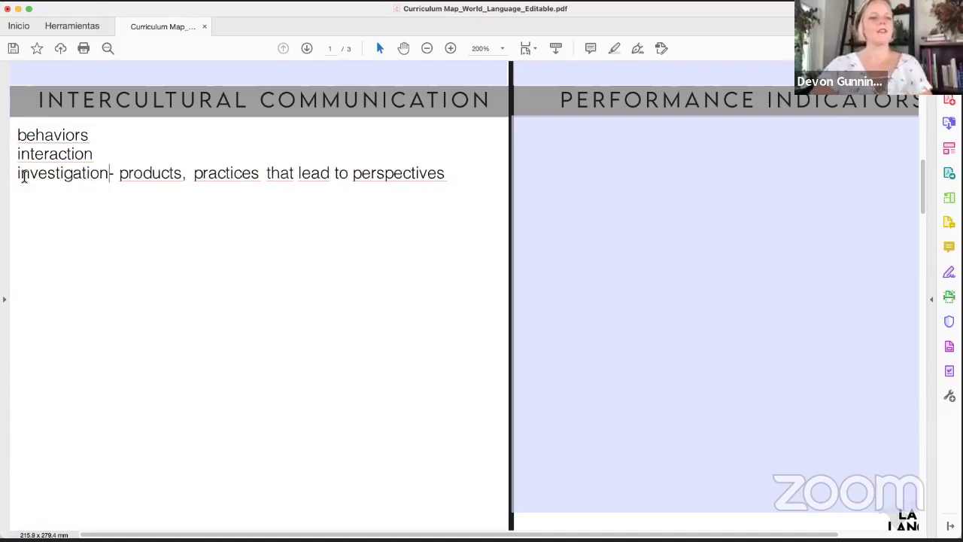
click(191, 175)
key(BackSpace)
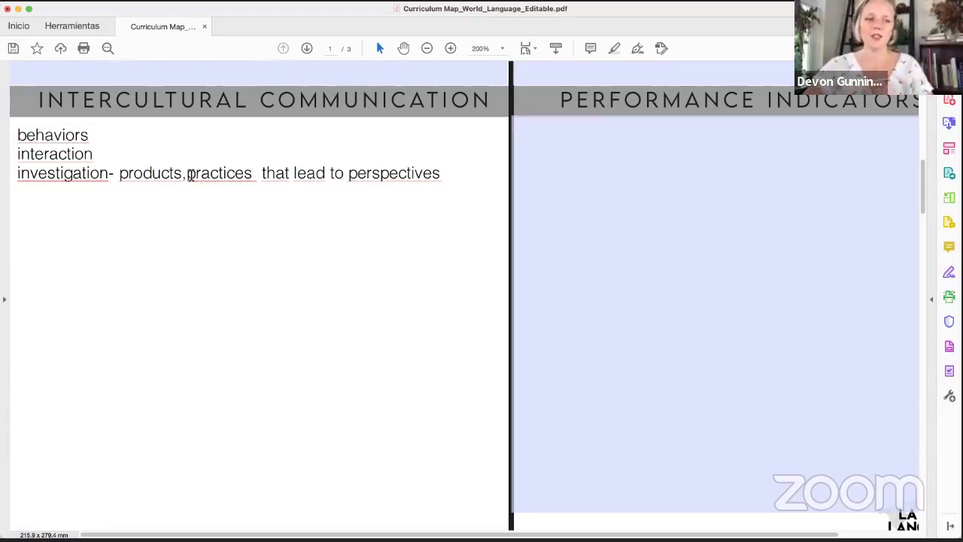
click(119, 151)
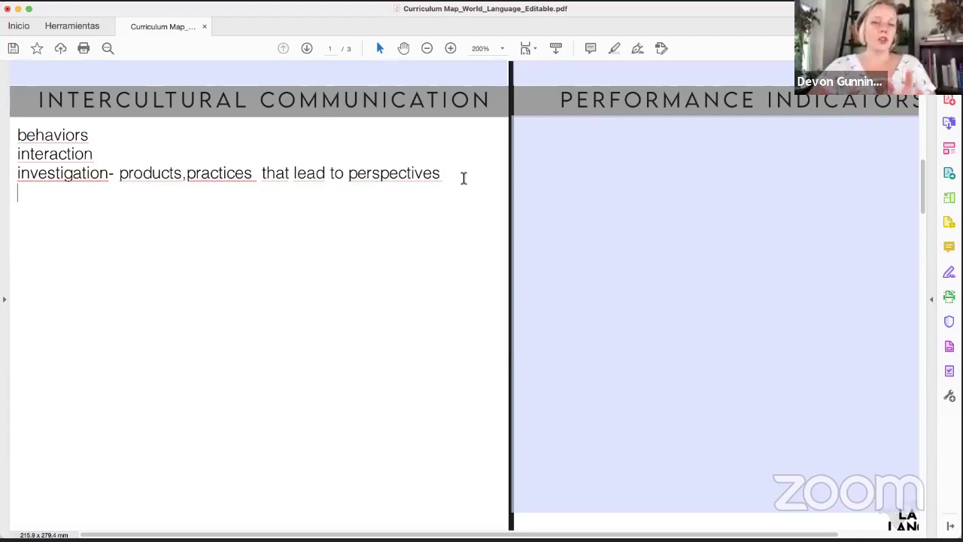
Add "ICCs" below the Intercultural Communication list, separated by a blank line
scroll(463, 178, up, 15)
scroll(463, 178, right, 3)
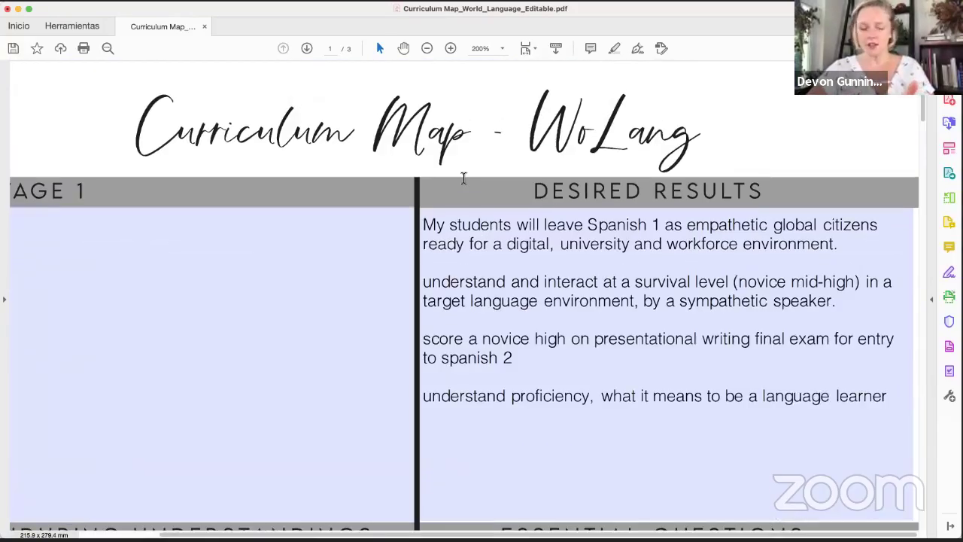
scroll(464, 178, down, 15)
scroll(464, 177, left, 3)
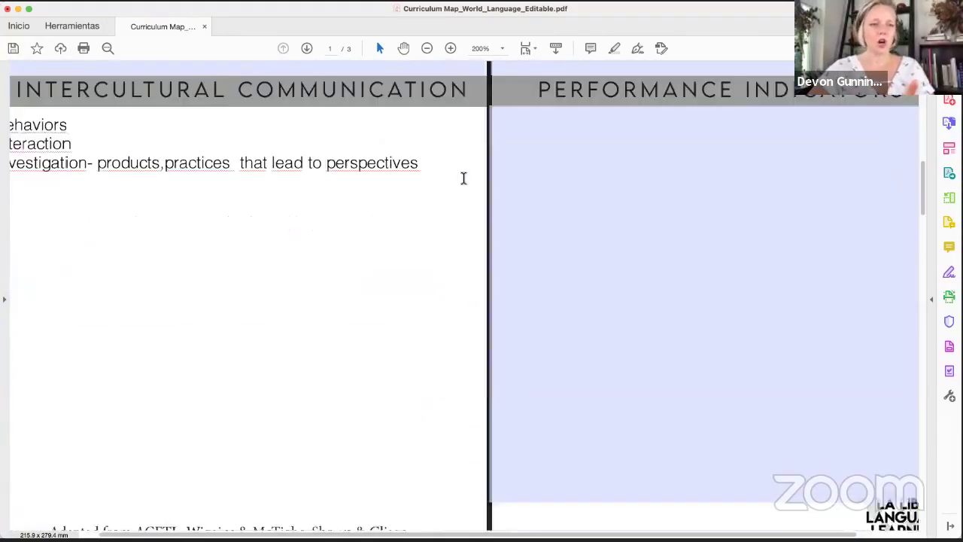
scroll(464, 178, left, 2)
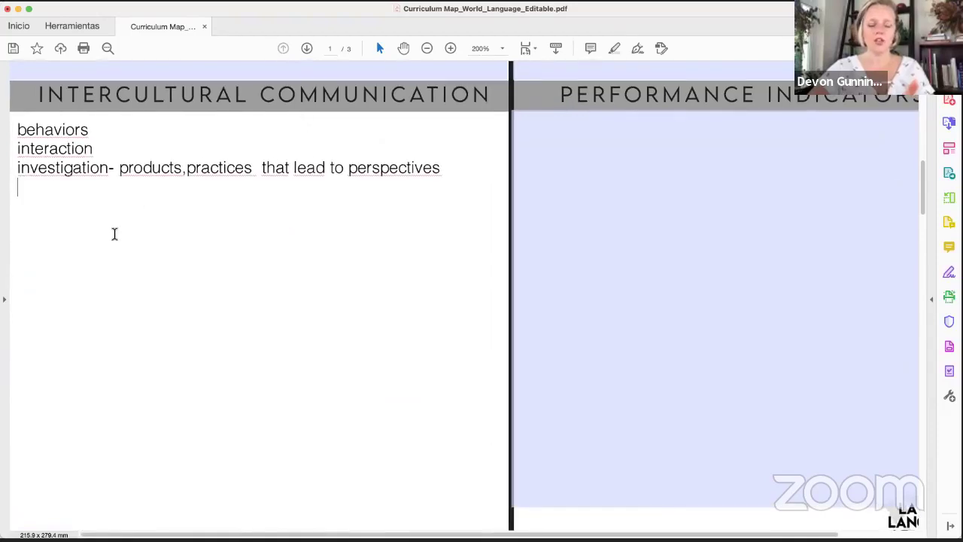
text(ICCs)
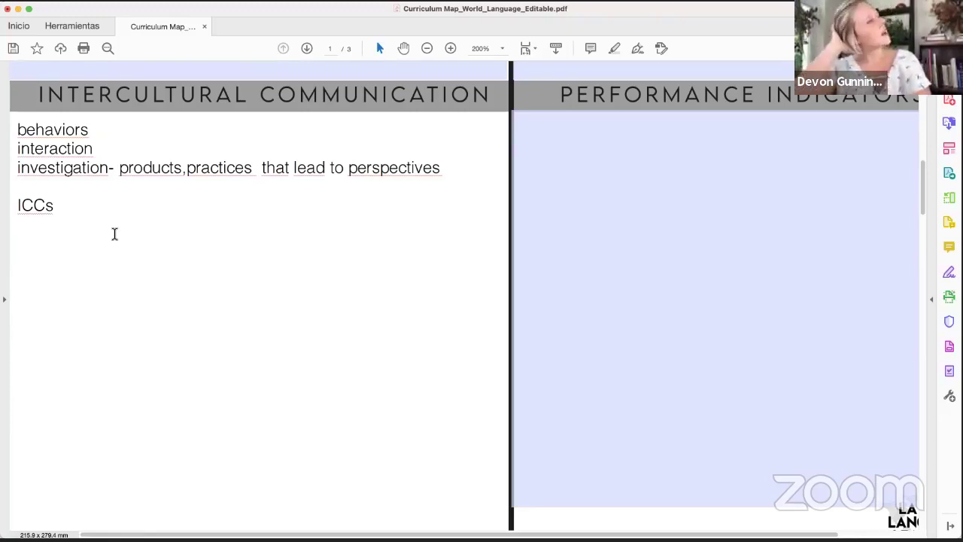
Write "I can identify an inappropriate behavior in the target culture" below "ICCs", separated by a blank line
text(I can identify )
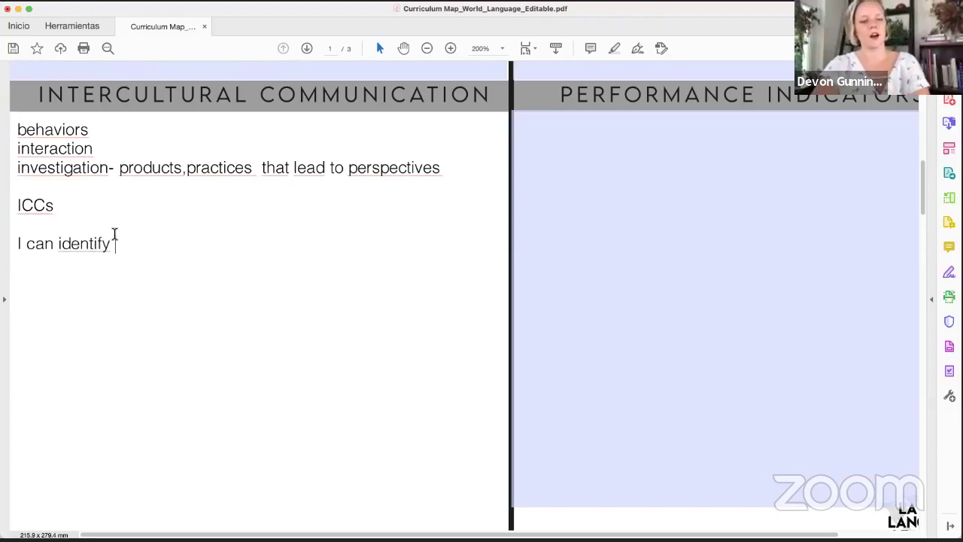
text(an inappro)
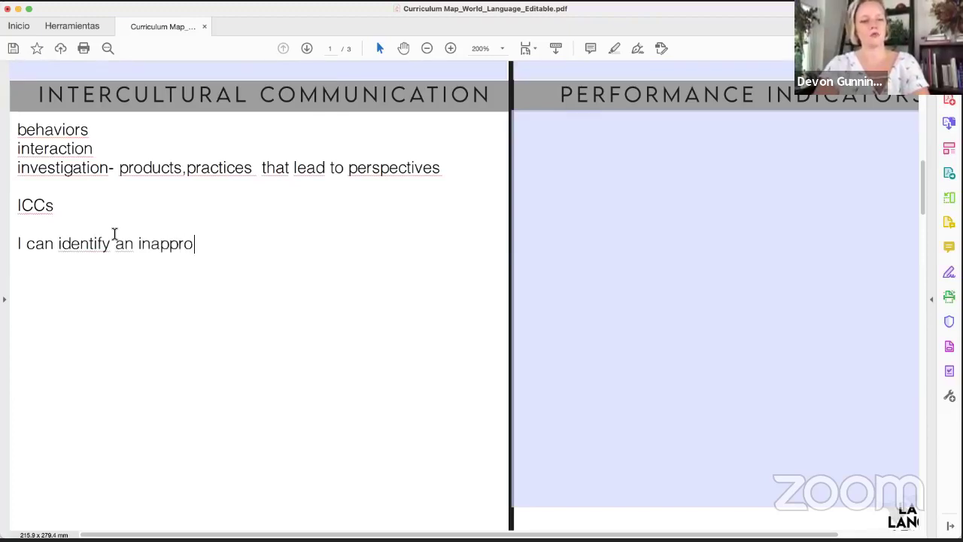
text(priate )
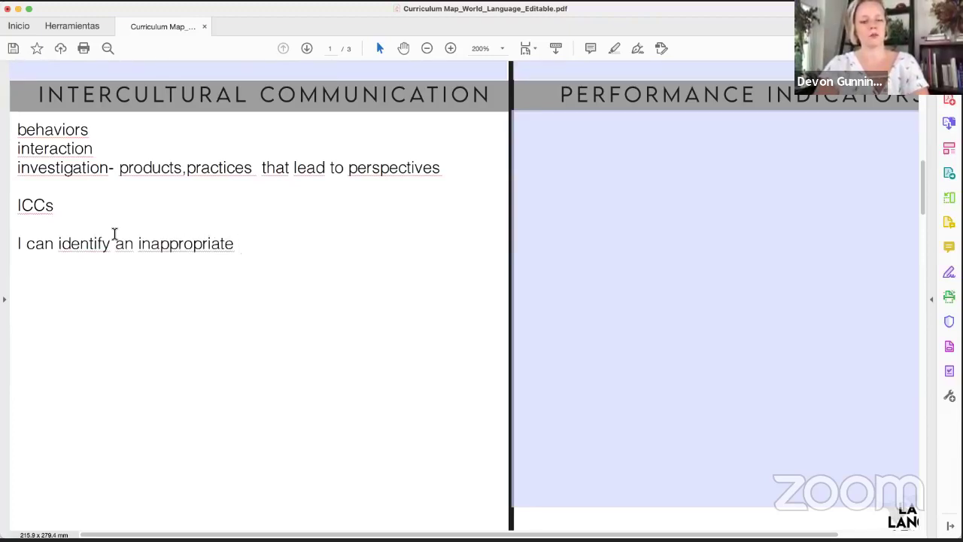
text(behavior )
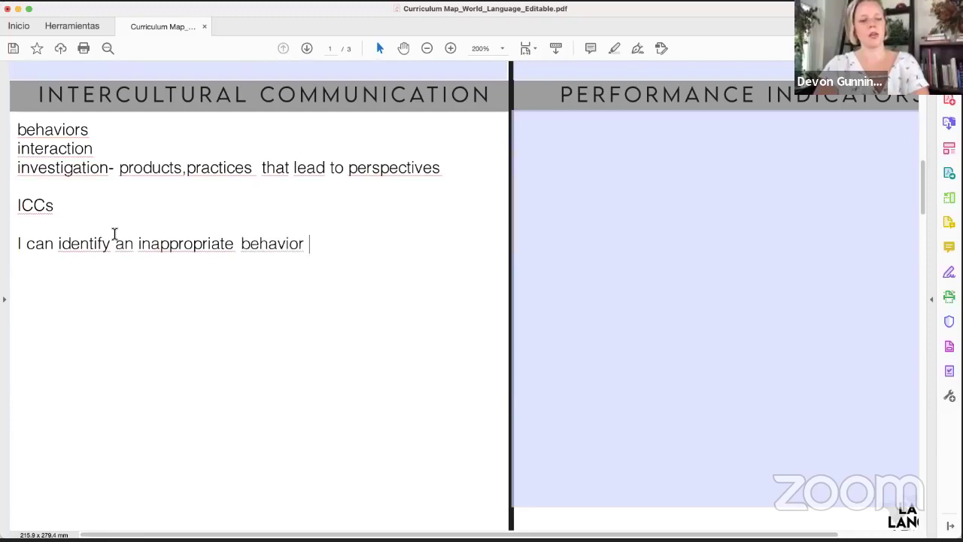
text(in a)
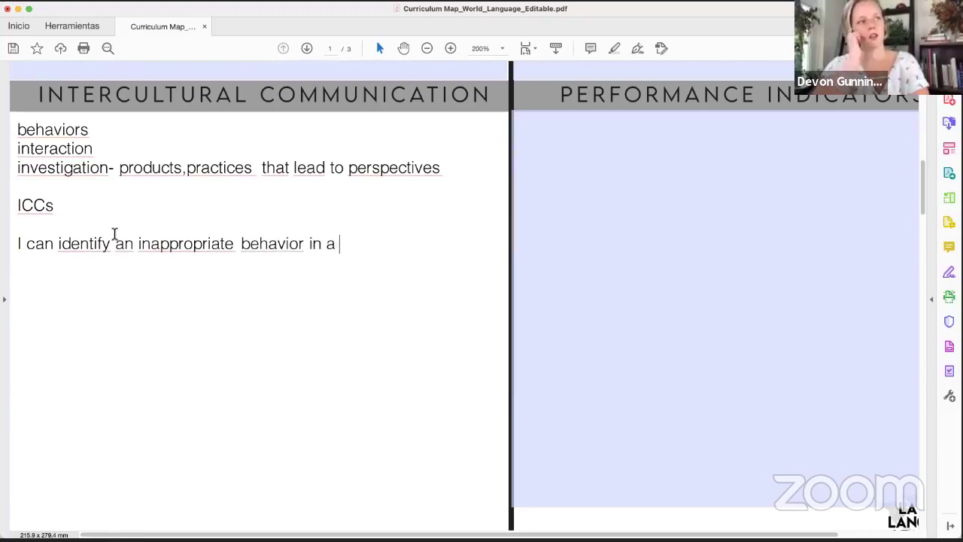
key(BackSpace)
key(BackSpace)
text(the)
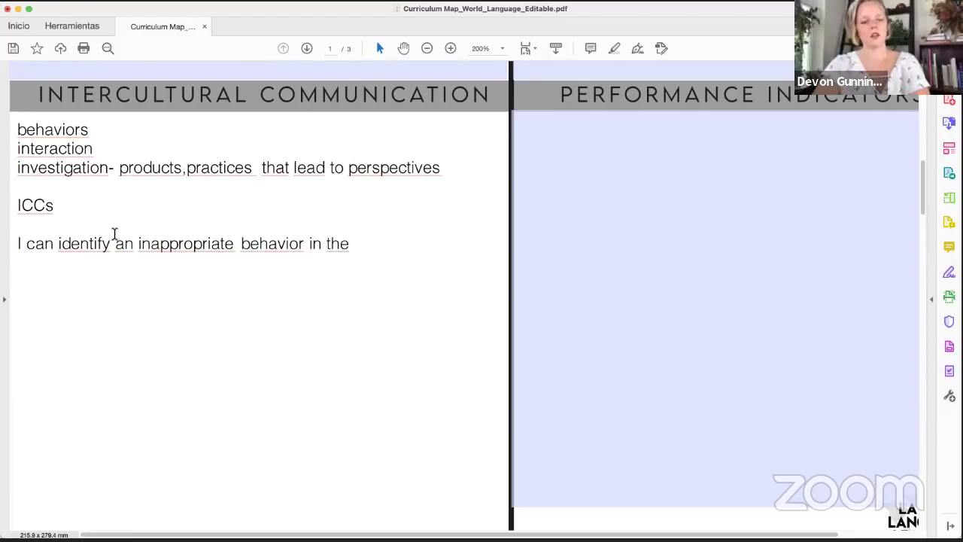
text( target culture)
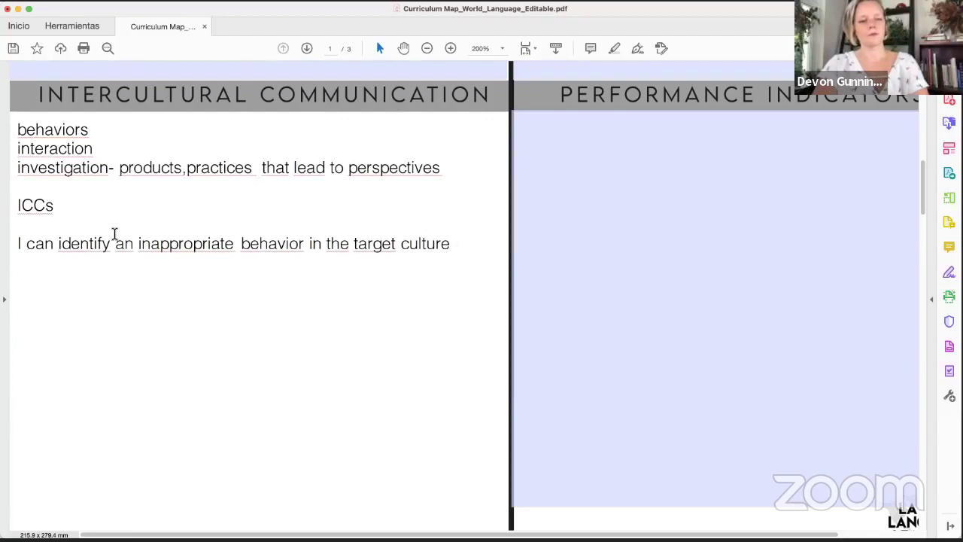
End the first ICC statement with a period and continue with "I can recognize appropriate behaviors"
text(. I can)
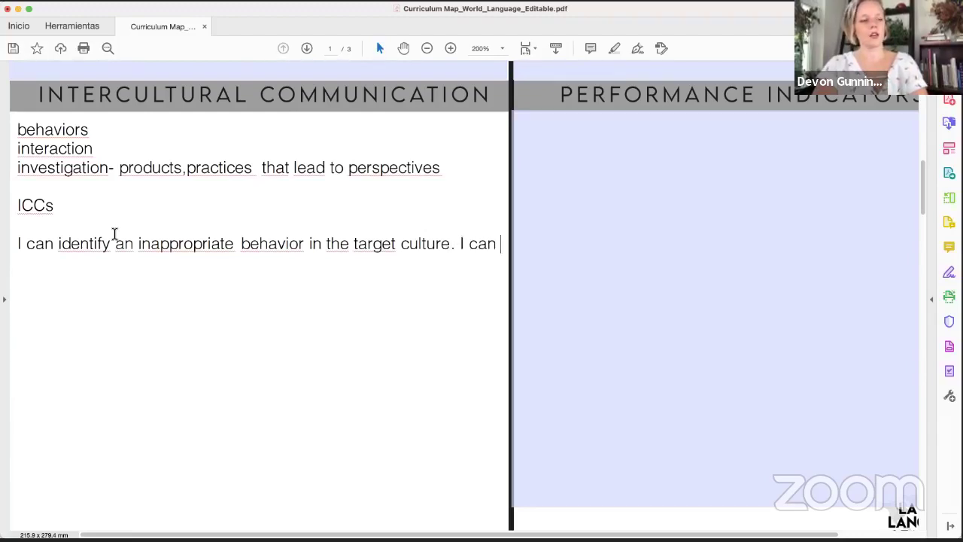
text( re)
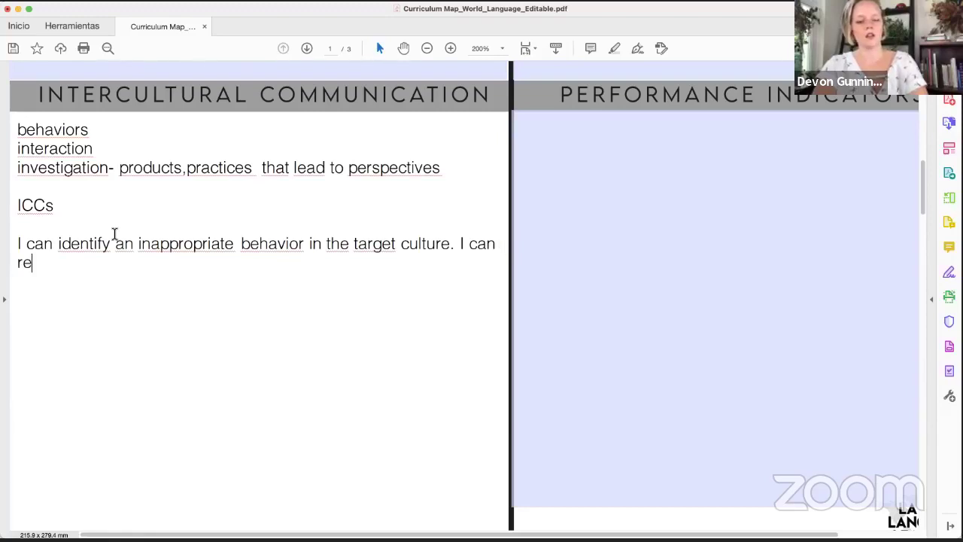
text(cognize appro)
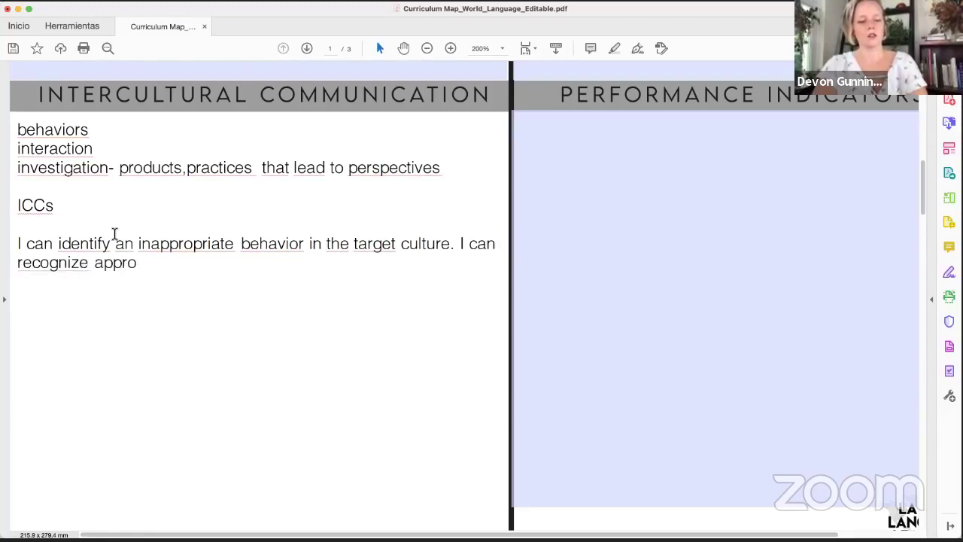
text(priate)
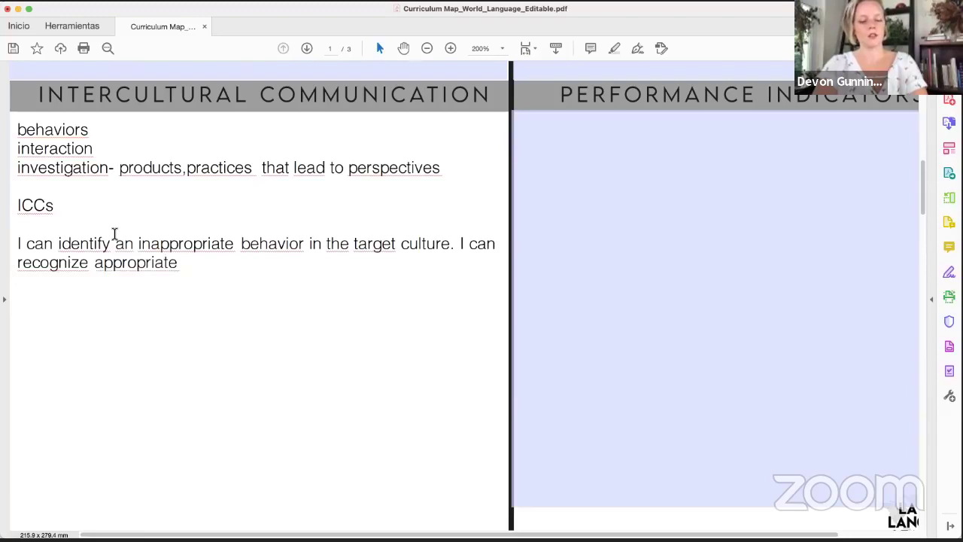
text( beahvi)
key(BackSpace)
key(BackSpace)
key(BackSpace)
key(BackSpace)
text(hai)
key(BackSpace)
text(behaviors)
key(BackSpace)
key(BackSpace)
key(BackSpace)
key(BackSpace)
key(BackSpace)
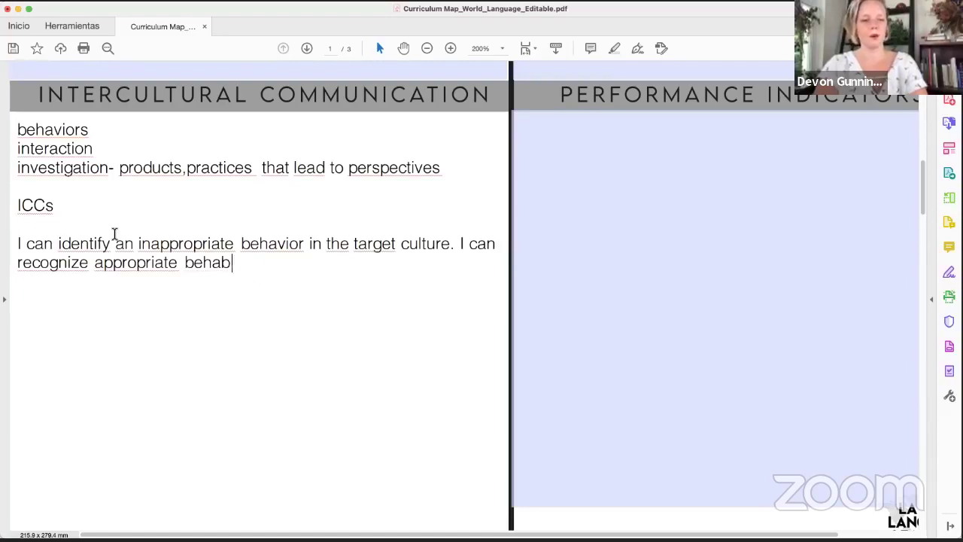
text(viors)
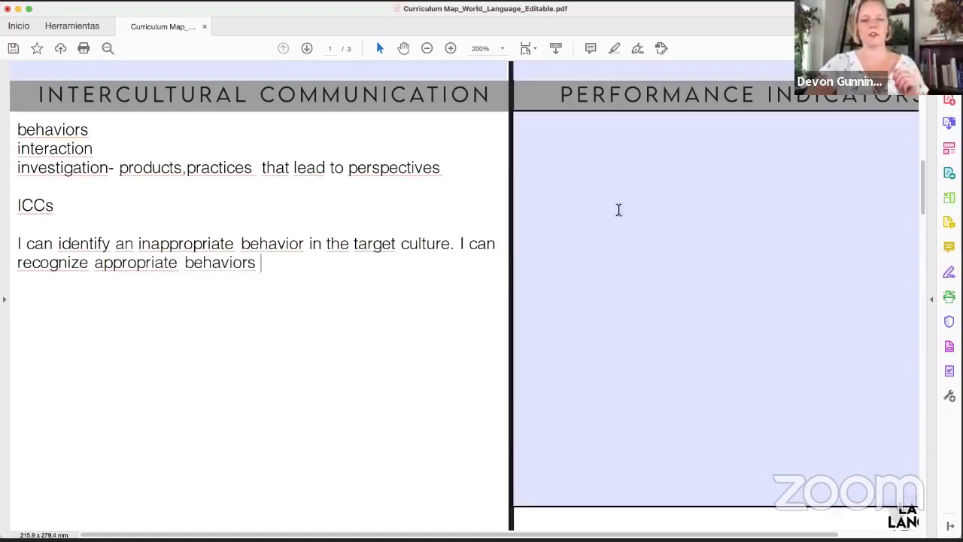
Complete the second ICC statement with "in my own and other cultures"
click(621, 210)
scroll(622, 209, right, 2)
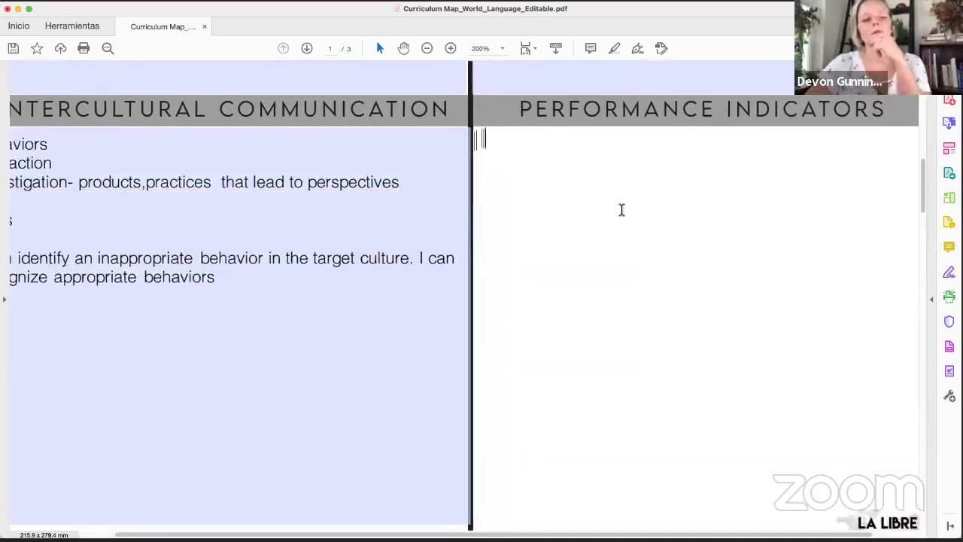
scroll(621, 209, left, 2)
click(327, 281)
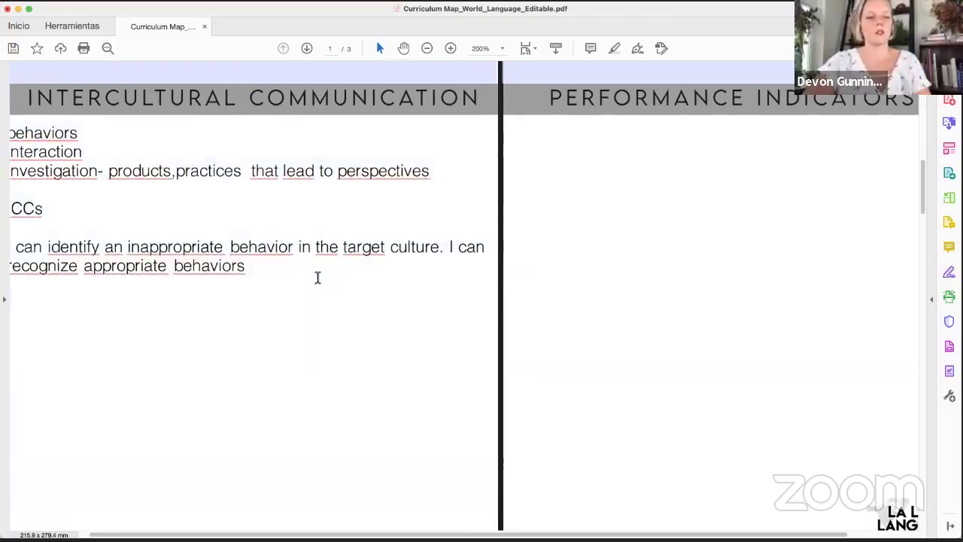
text(in my own and other cultures)
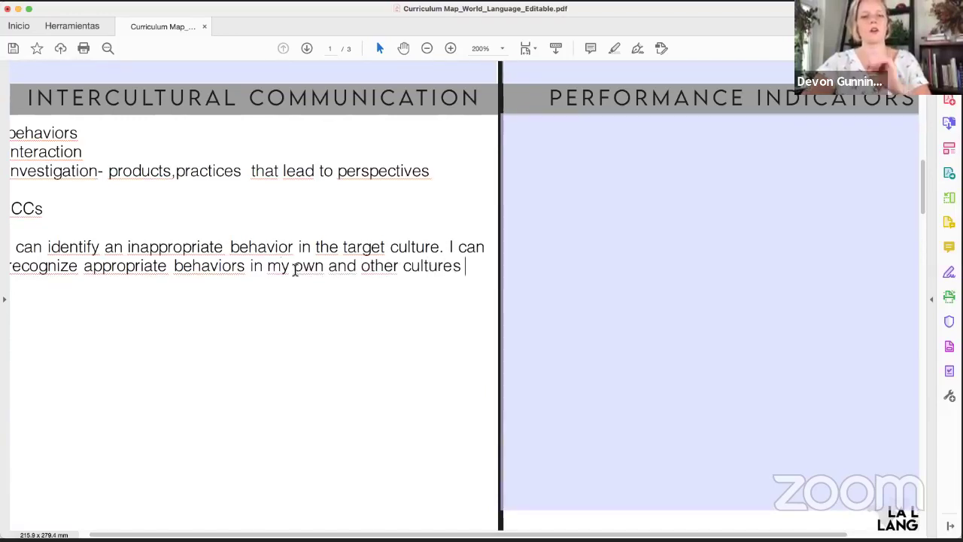
Enter "Interpersonal communication - I can express an opinion about a familiar and everyday topic" under Performance Indicators
click(559, 228)
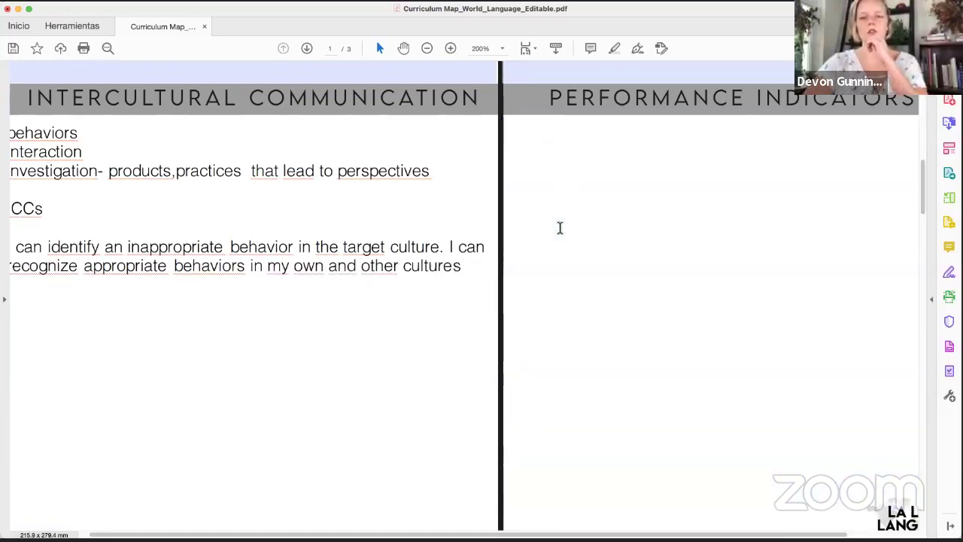
scroll(559, 228, right, 3)
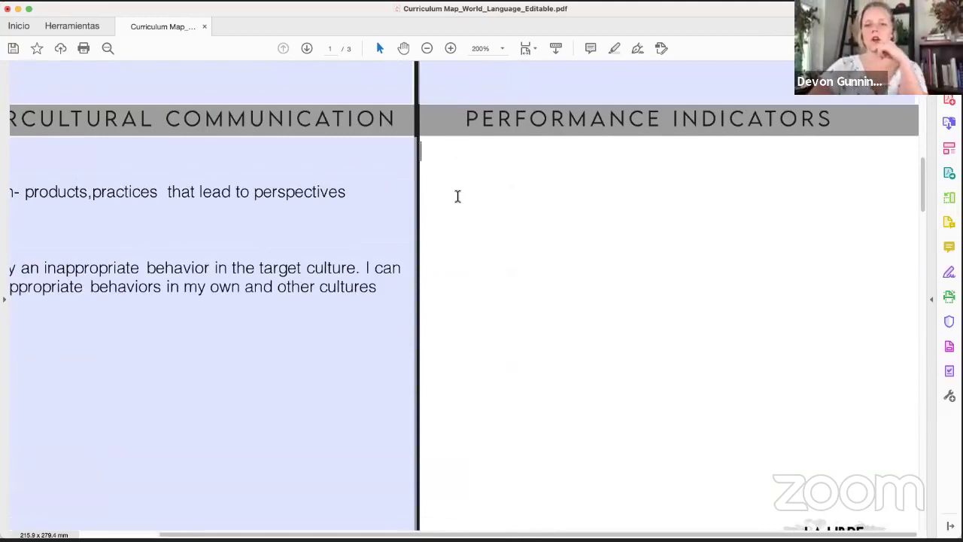
scroll(477, 181, up, 1)
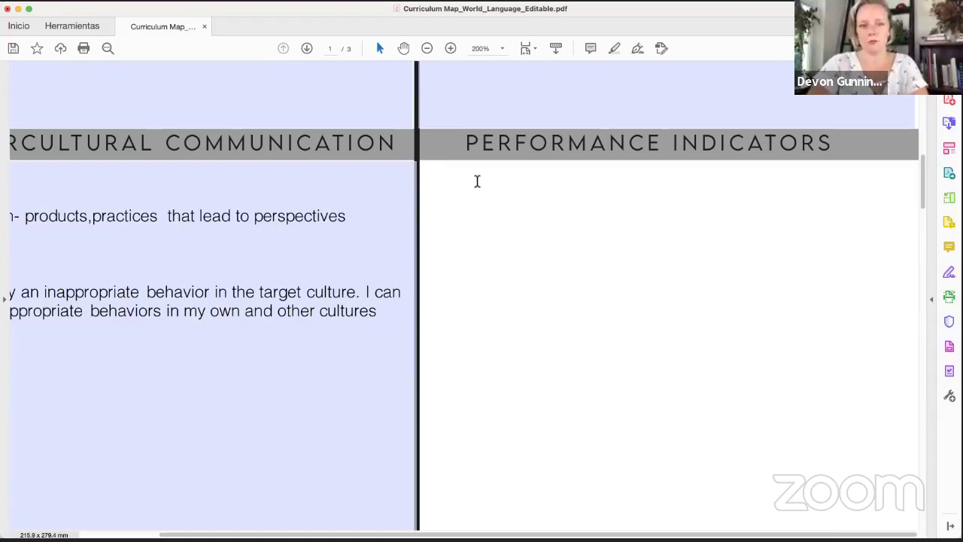
text(Inter)
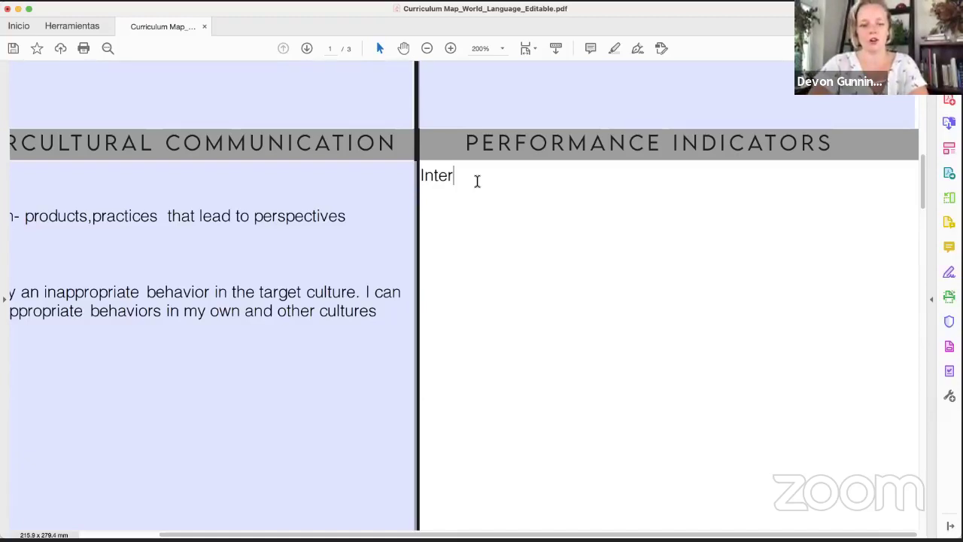
text(personal communi)
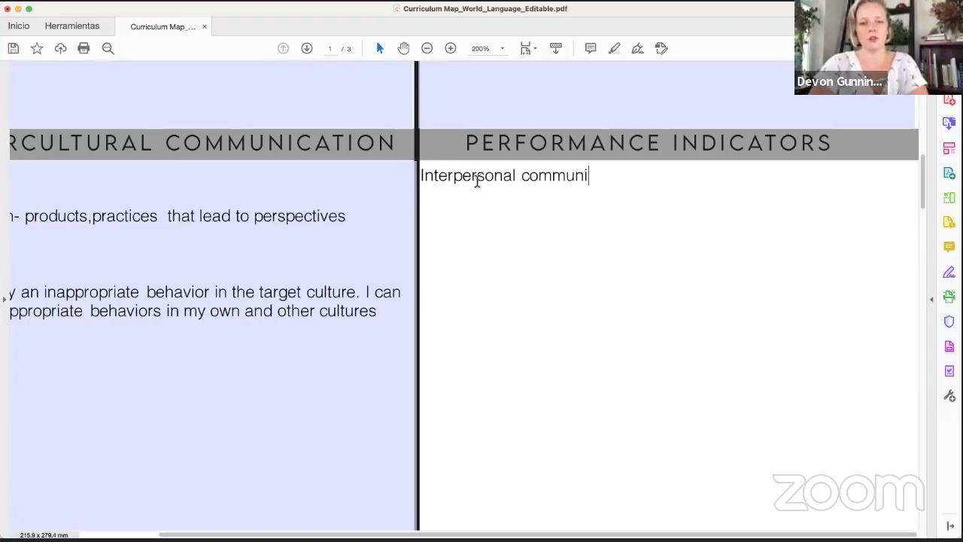
text(cation - I can express)
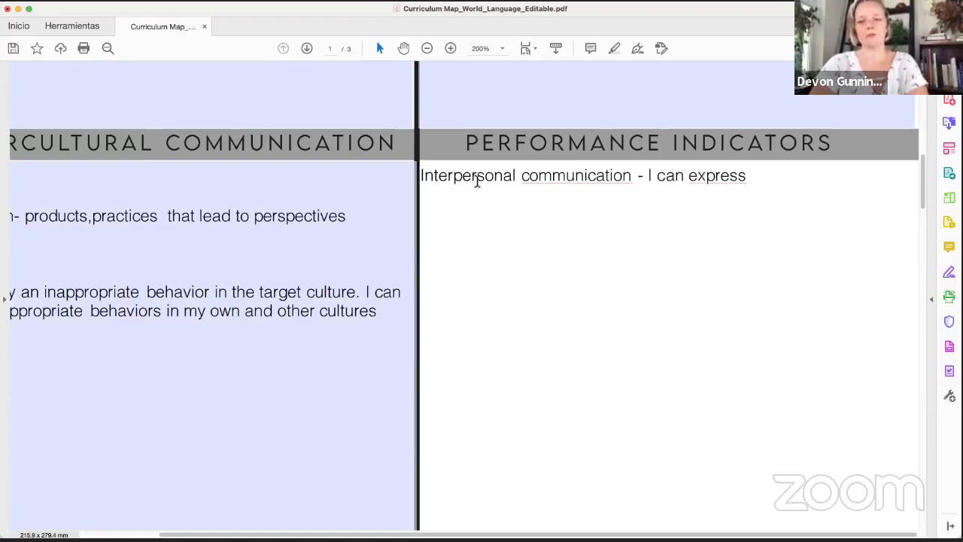
text( an opinion )
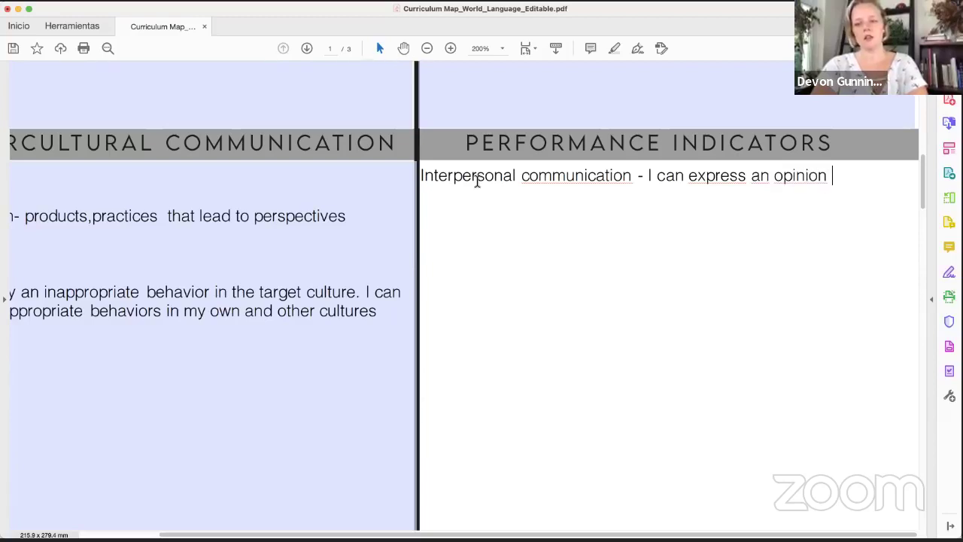
text(about a famili)
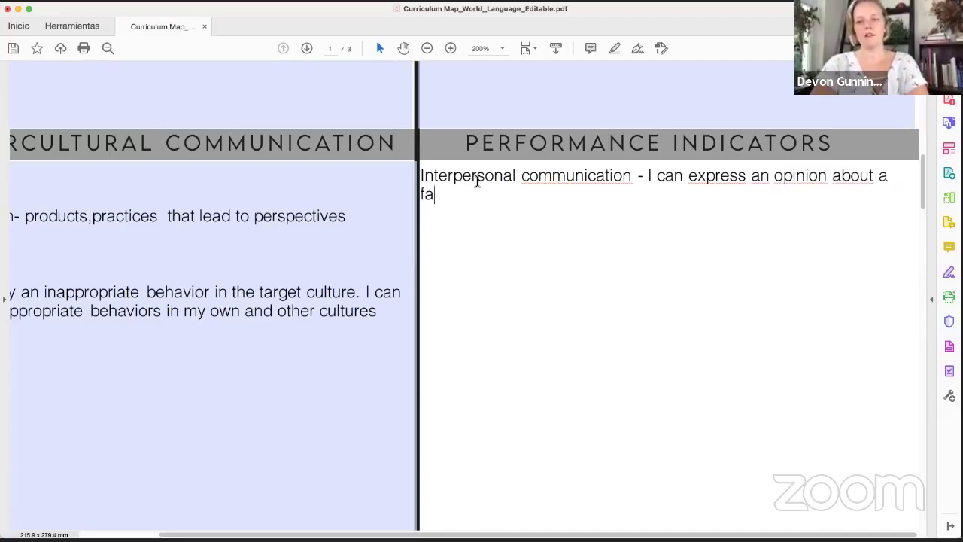
text(ar and everyday )
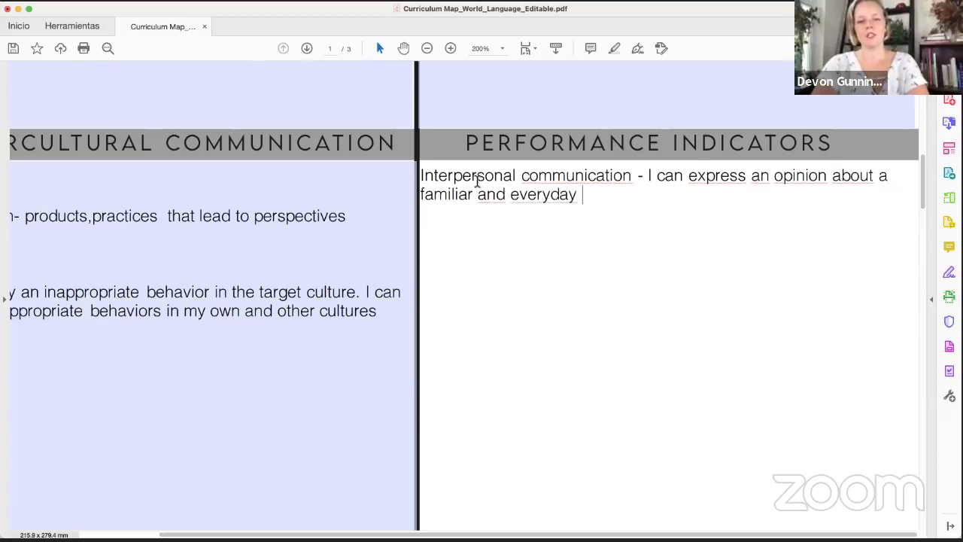
text(topic )
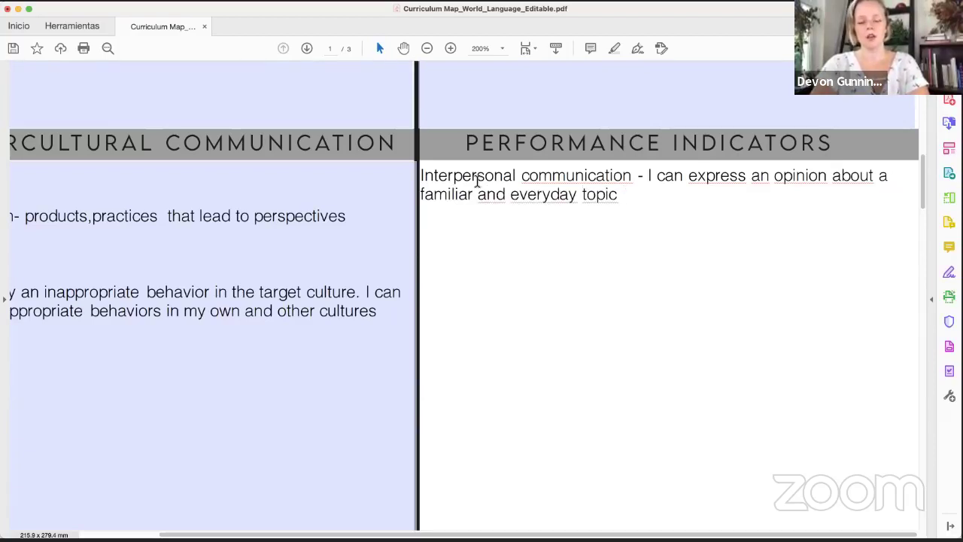
Finish the interpersonal communication indicator with "using familiar, memorized phrases." and leave a blank line below it
text(using )
text(familiar and every)
text(day)
key(BackSpace)
key(BackSpace)
key(BackSpace)
key(BackSpace)
key(BackSpace)
key(BackSpace)
key(BackSpace)
key(BackSpace)
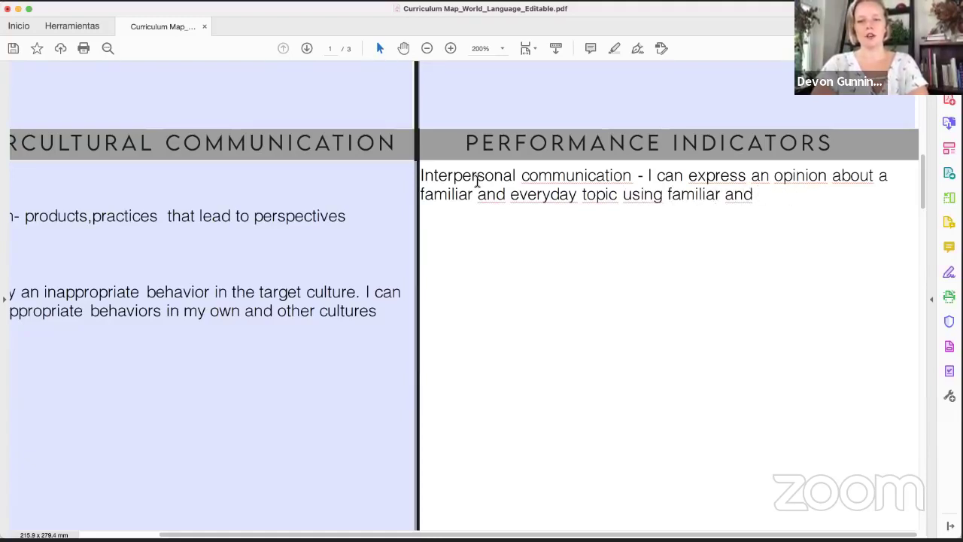
key(BackSpace)
key(BackSpace)
key(BackSpace)
key(BackSpace)
key(BackSpace)
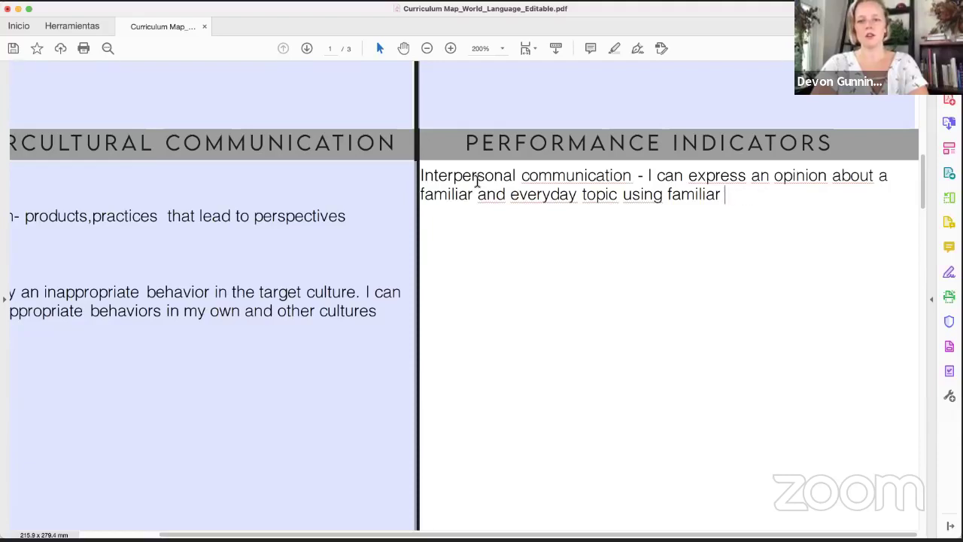
text(, memoriz)
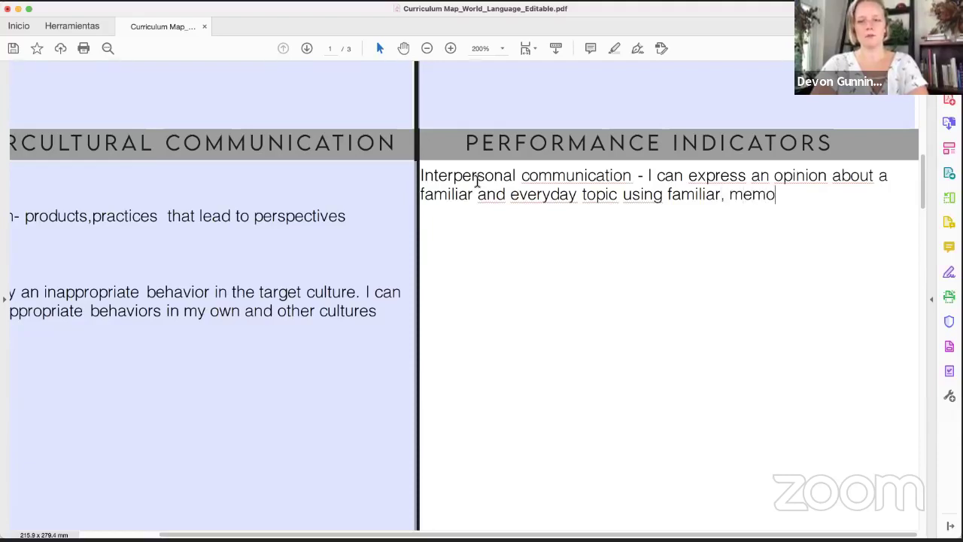
key(BackSpace)
text(ized phrases.)
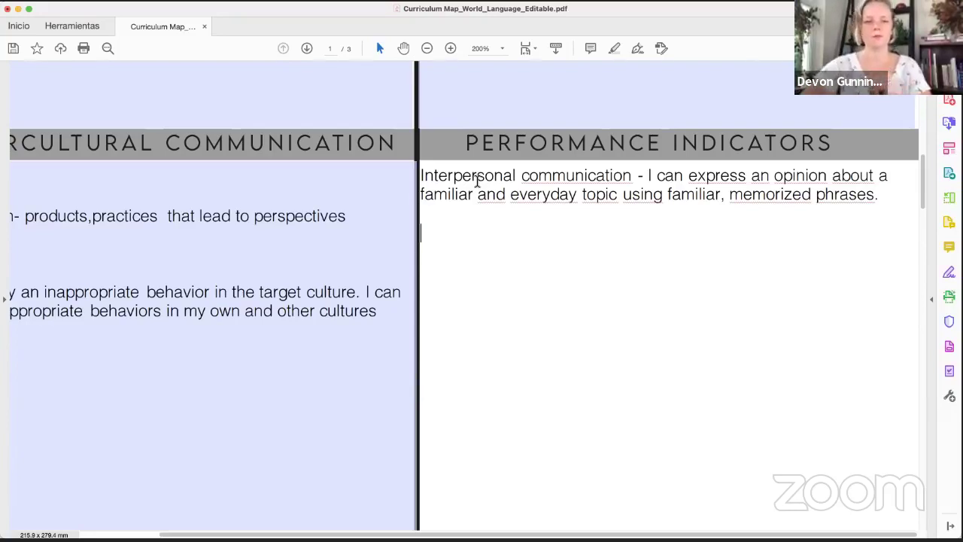
Go to the Stage 2 Assessment/Evidence section on the second page of the curriculum map
click(453, 219)
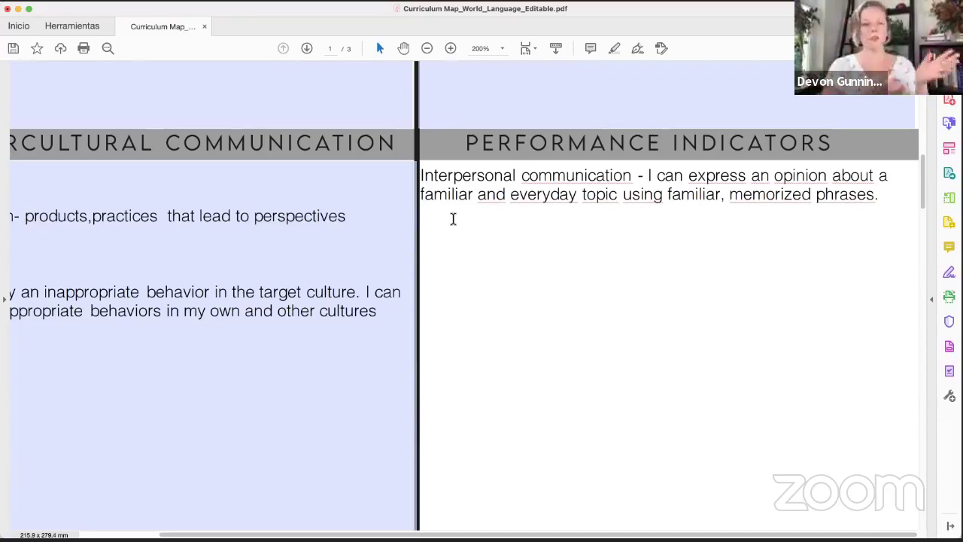
scroll(453, 218, down, 2)
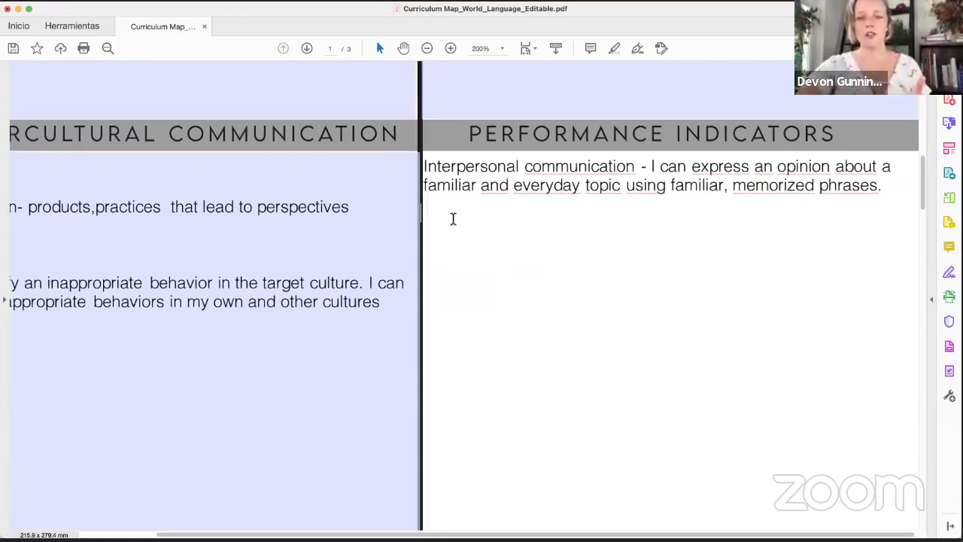
scroll(453, 218, down, 2)
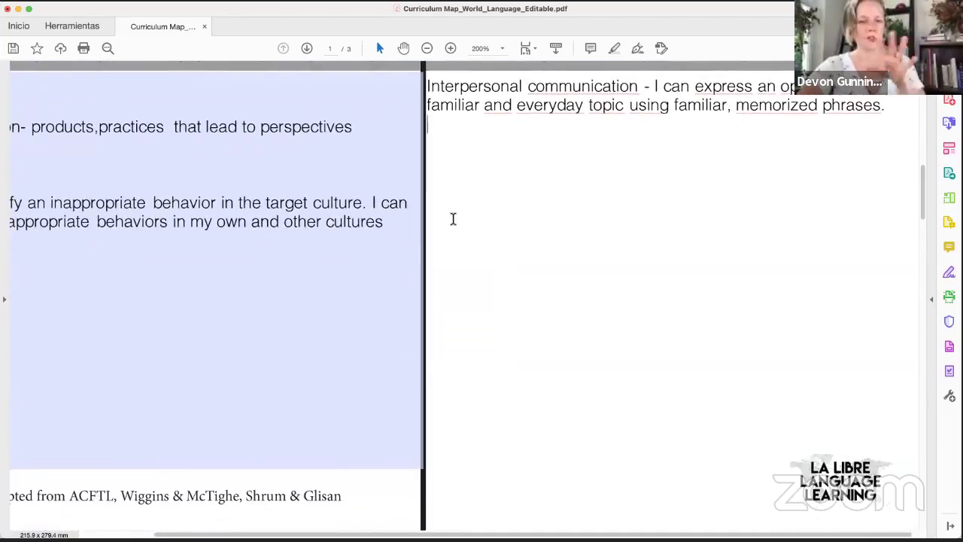
scroll(452, 219, down, 5)
scroll(453, 218, down, 2)
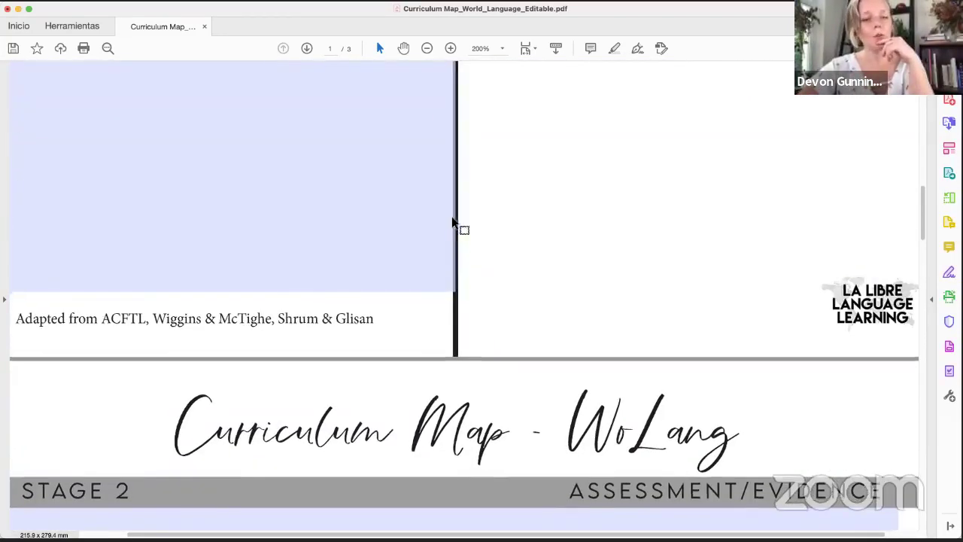
scroll(453, 218, down, 10)
scroll(452, 219, down, 1)
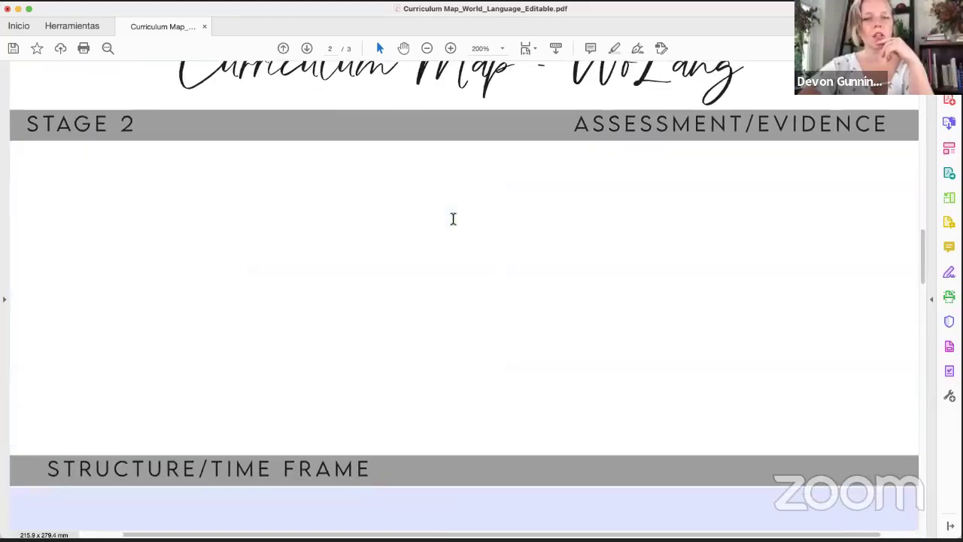
Enter "speaking quiz every week" in the Stage 2 Assessment/Evidence field
click(453, 218)
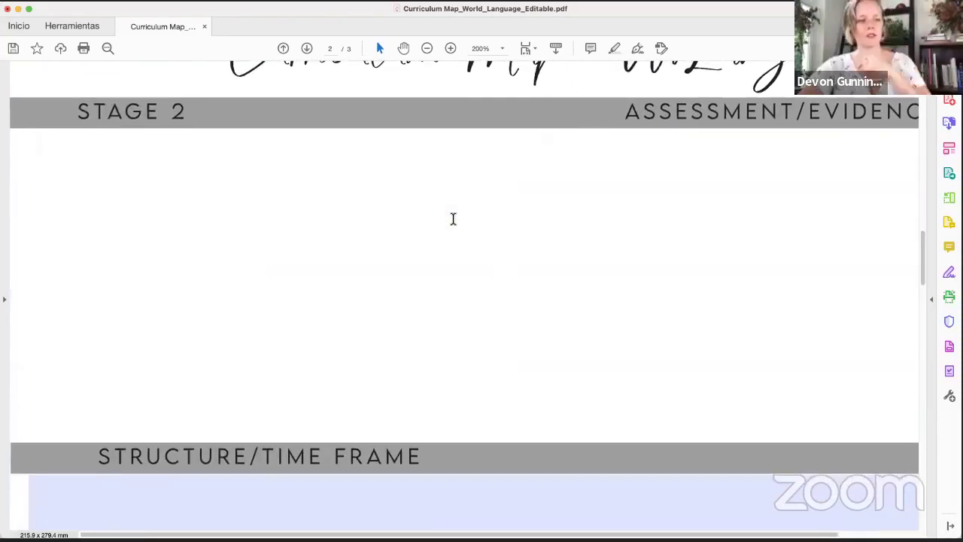
text(speaking)
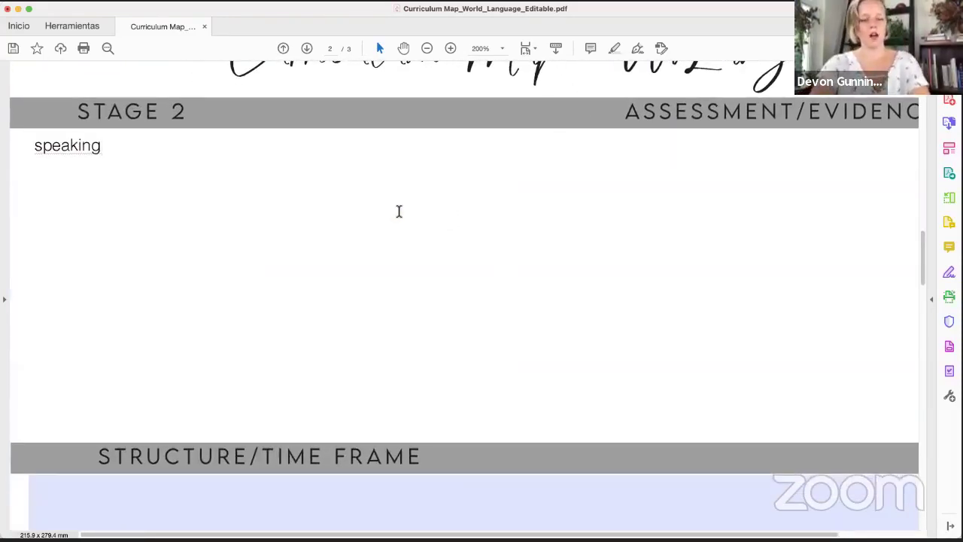
text( quiz eve)
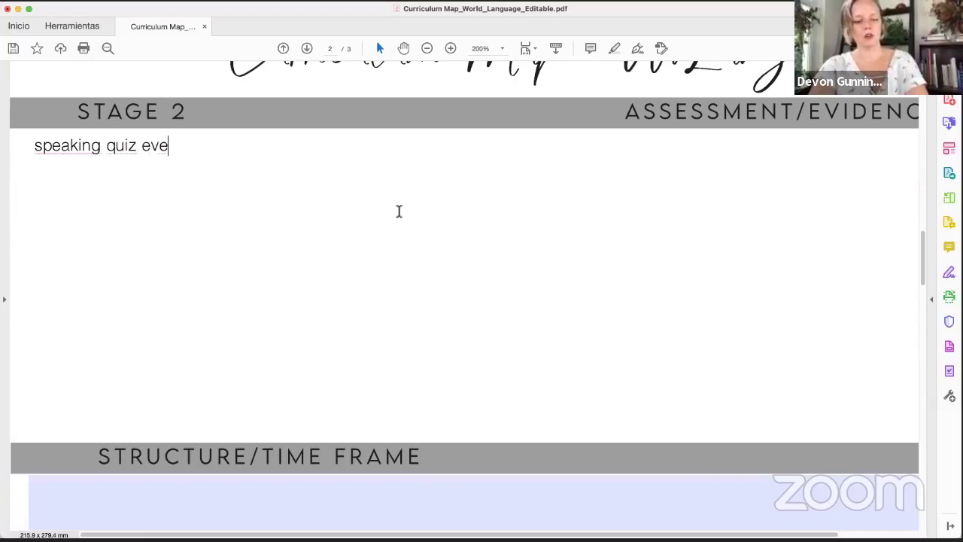
text(ry week)
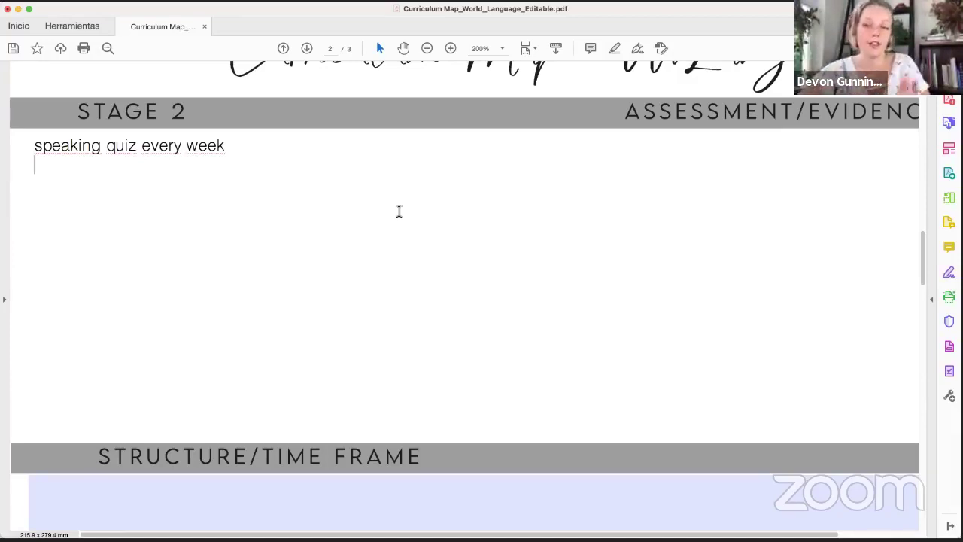
Enter "block 90 minutes 1/2 the year" in the Structure/Time Frame field
click(262, 491)
text(bl)
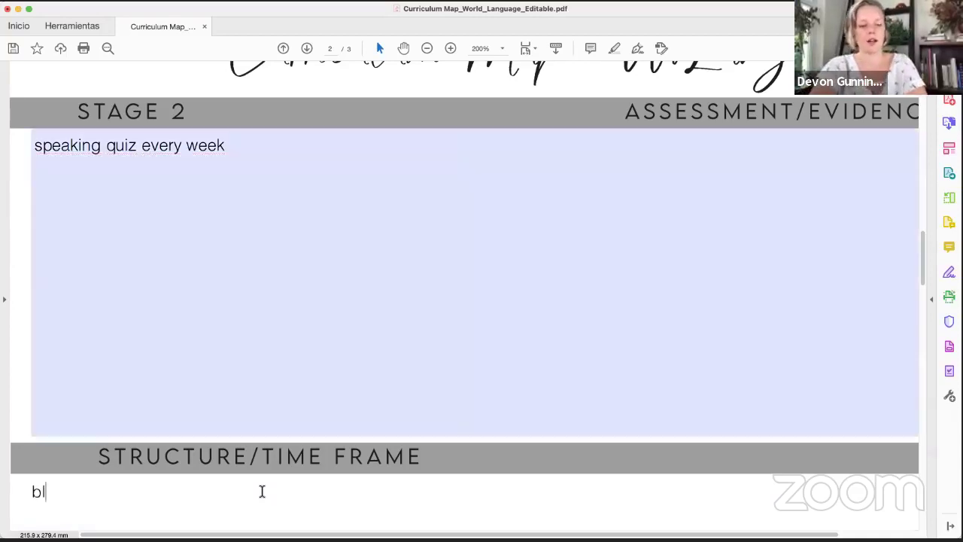
text(ock 90 minnutes)
key(BackSpace)
key(BackSpace)
key(BackSpace)
key(BackSpace)
text(tes )
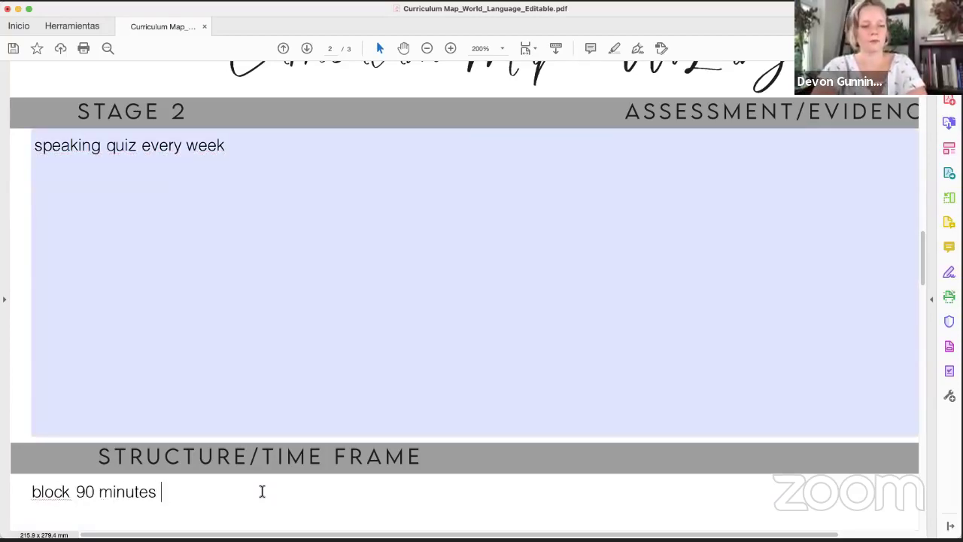
text(1:2)
key(BackSpace)
key(BackSpace)
text(/2 the year)
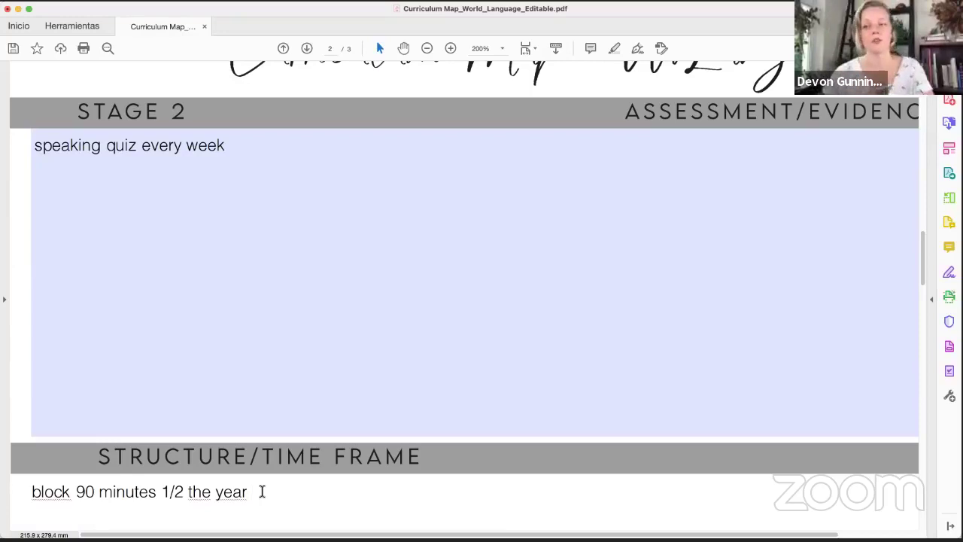
click(177, 323)
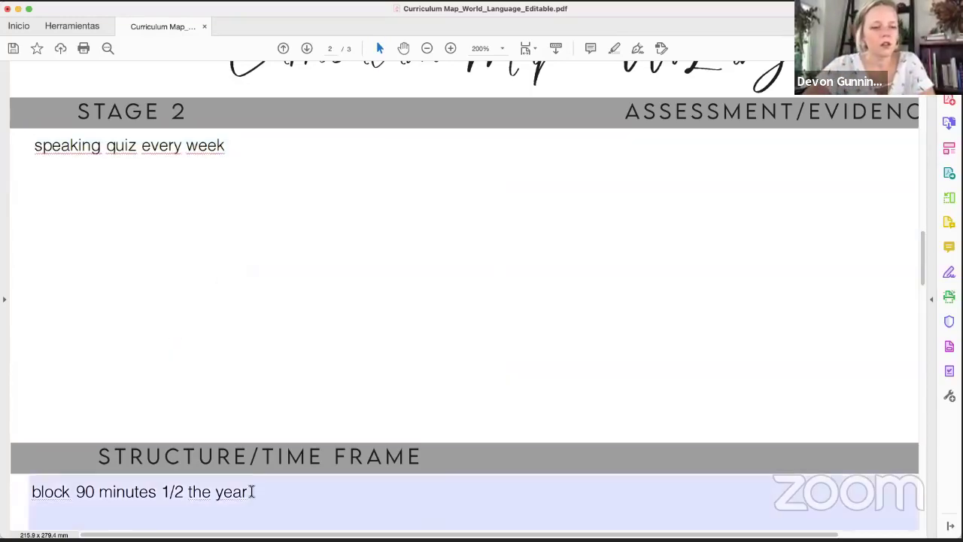
click(264, 494)
scroll(265, 495, down, 1)
scroll(265, 495, down, 1)
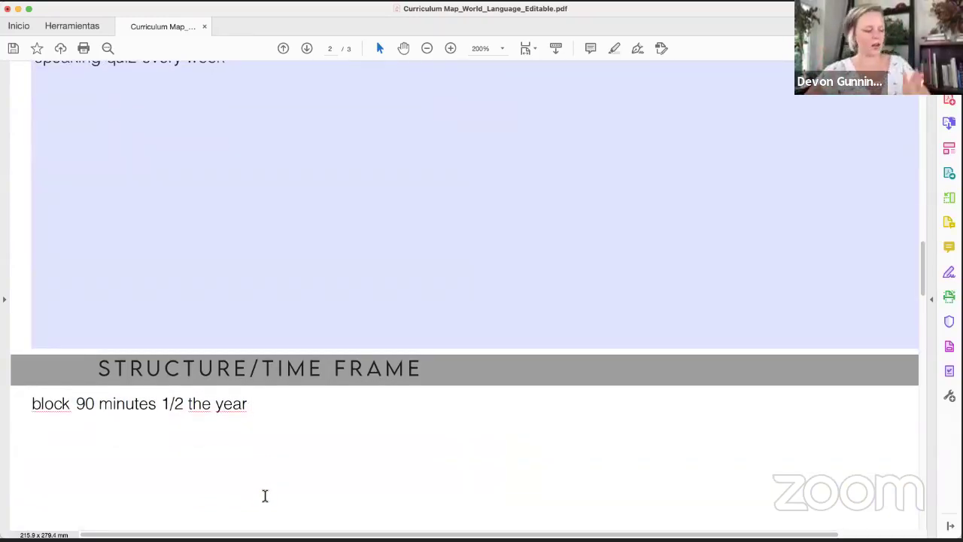
scroll(264, 495, up, 3)
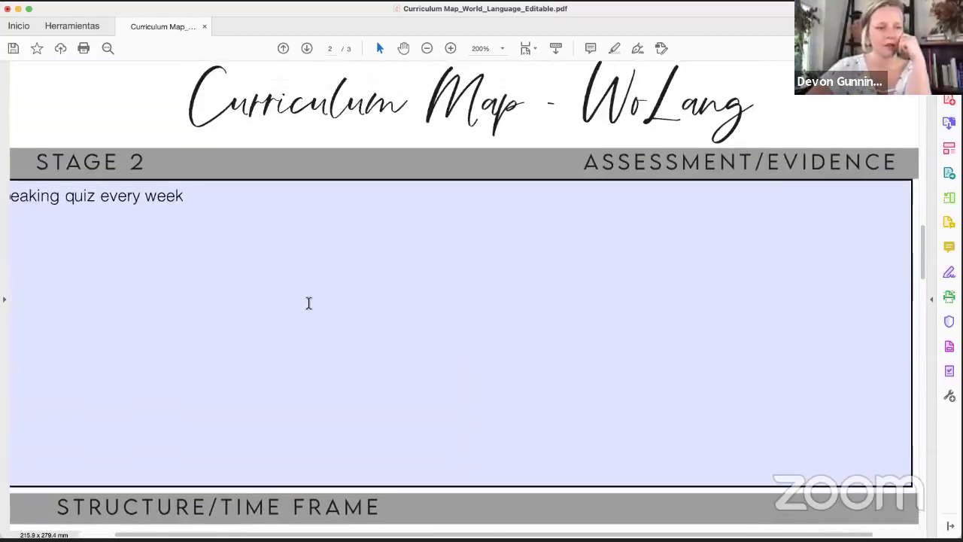
Add "portfolio" and "MOP" below the speaking quiz in the Stage 2 Assessment/Evidence field, separated by blank lines
click(307, 324)
scroll(306, 301, down, 1)
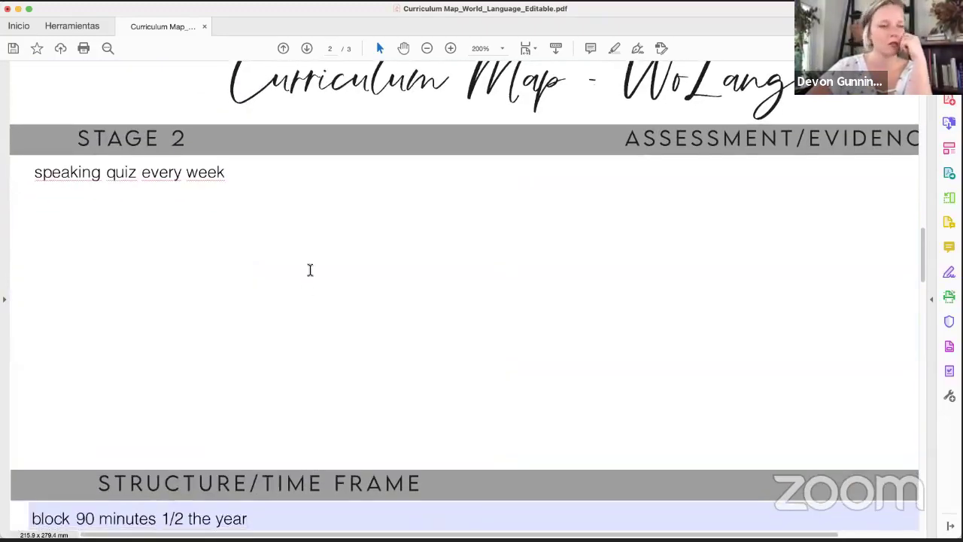
click(258, 174)
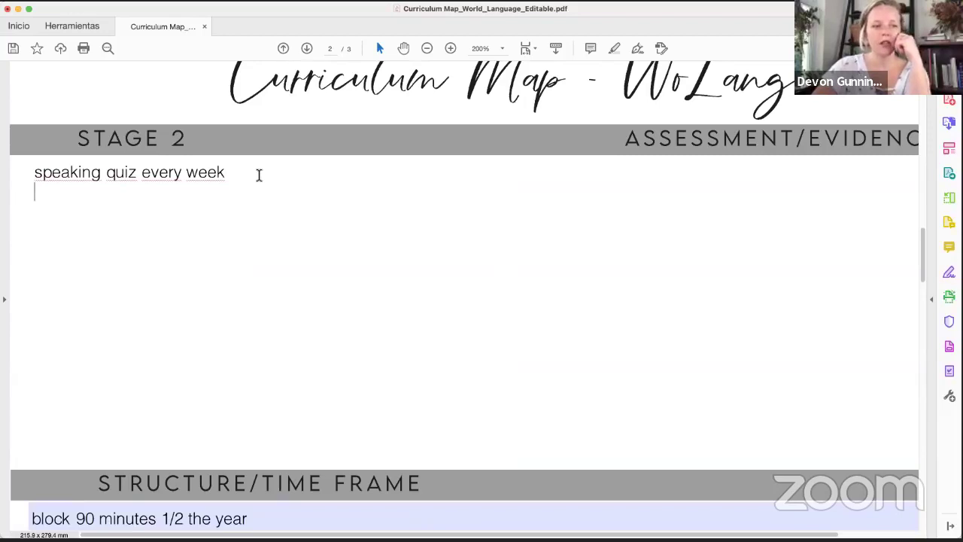
key(Return)
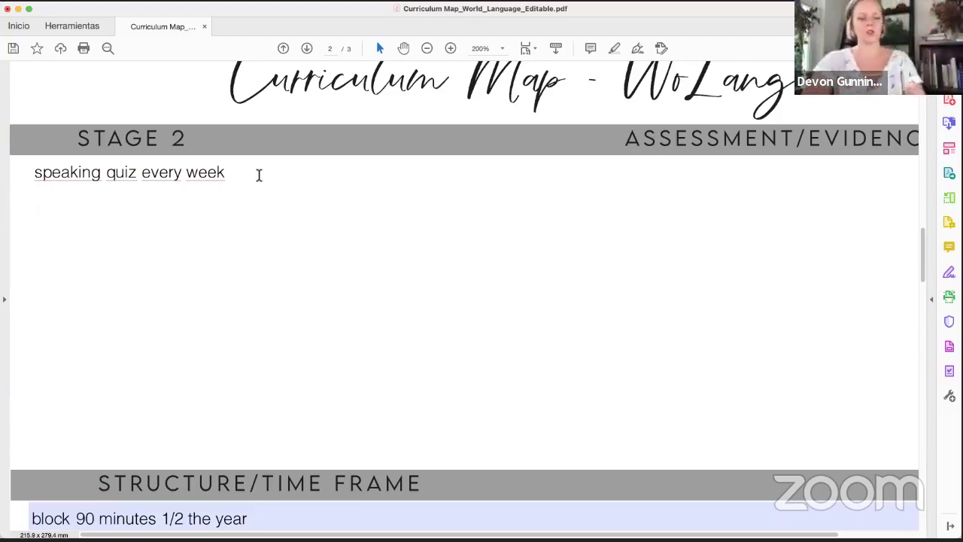
text(port)
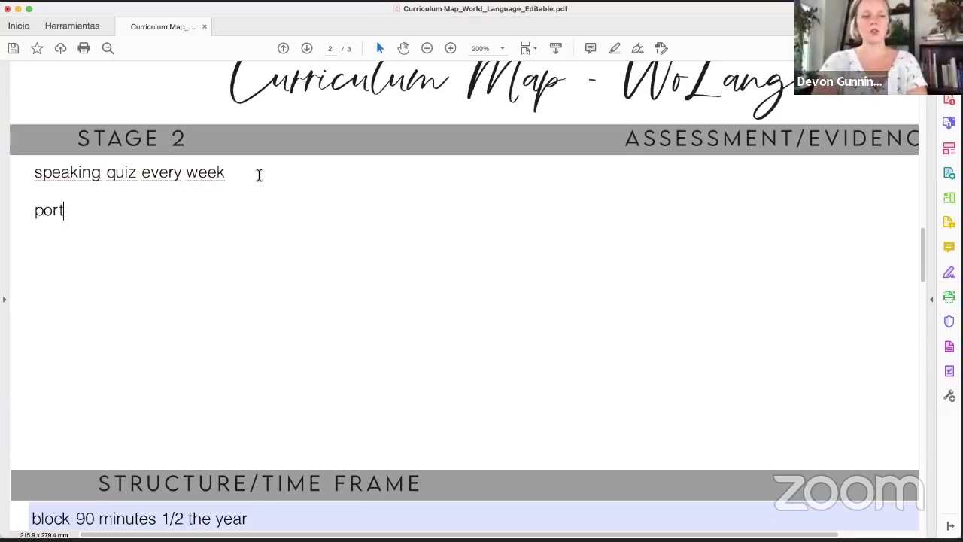
text(folio )
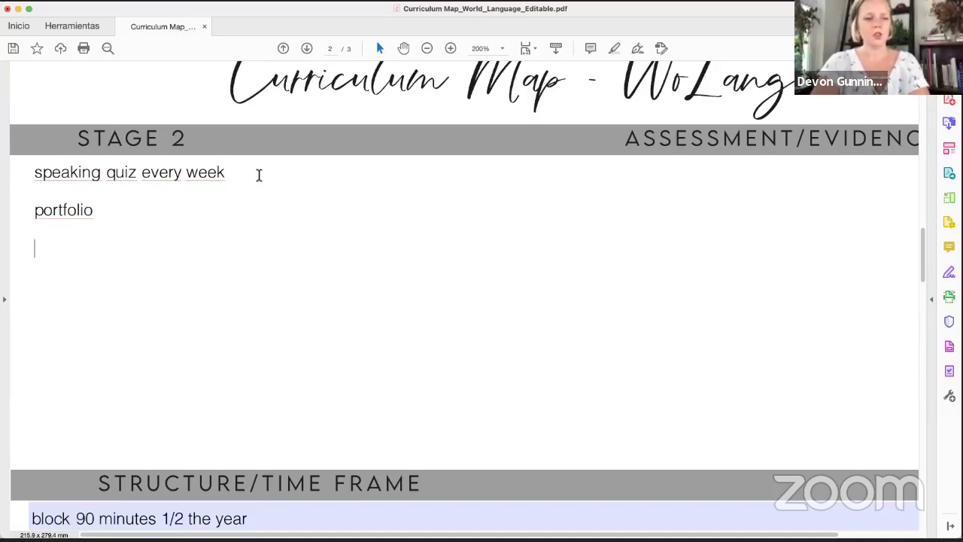
text(MOPY)
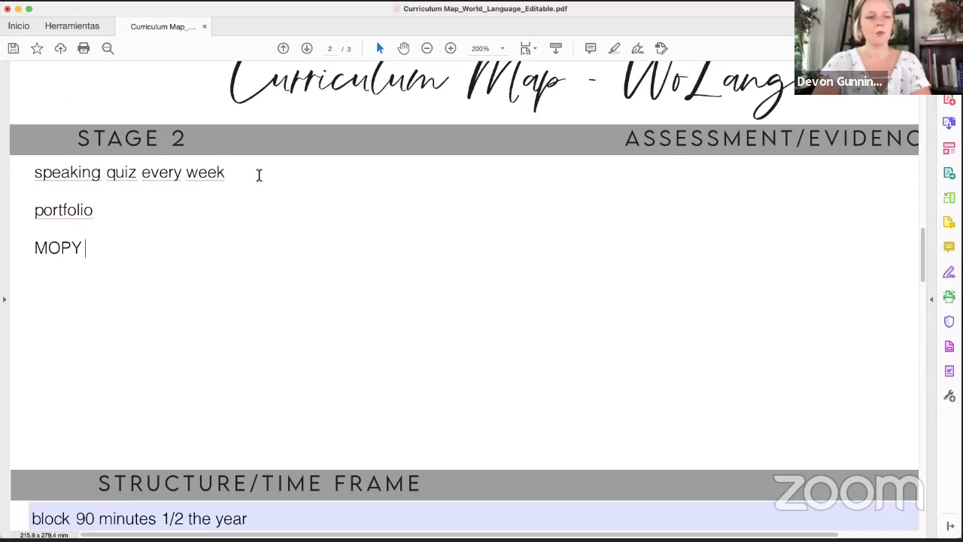
key(BackSpace)
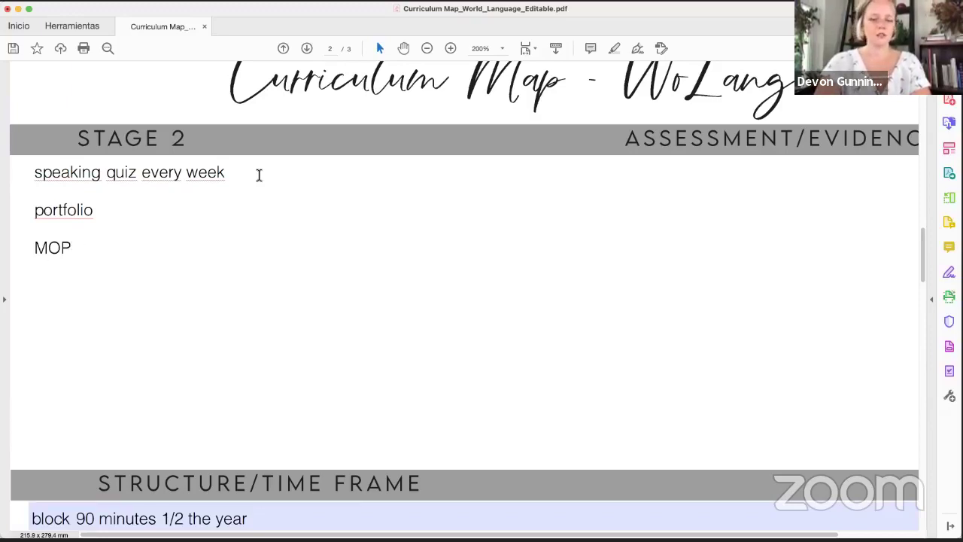
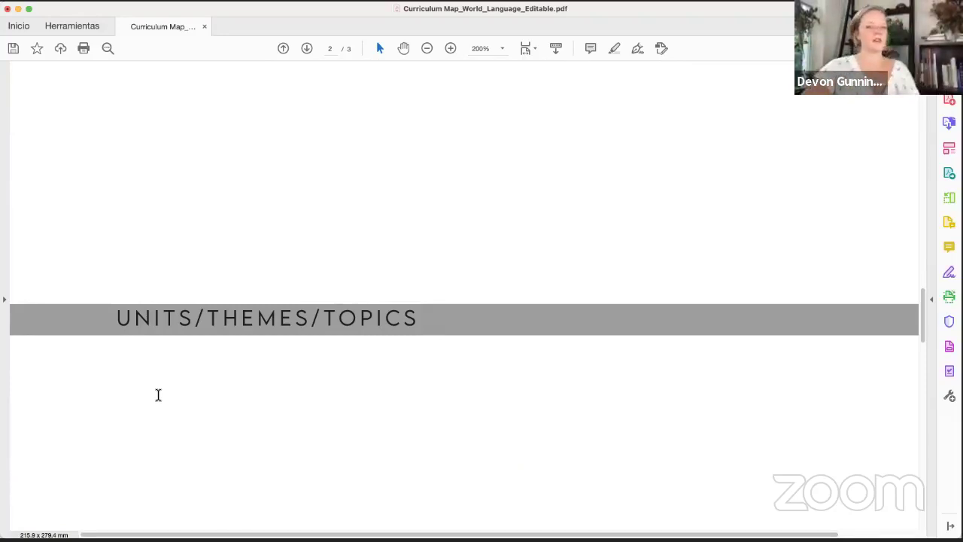
Enter "-HFV (top 50)" as the first line of the Units/Themes/Topics field
scroll(158, 395, down, 5)
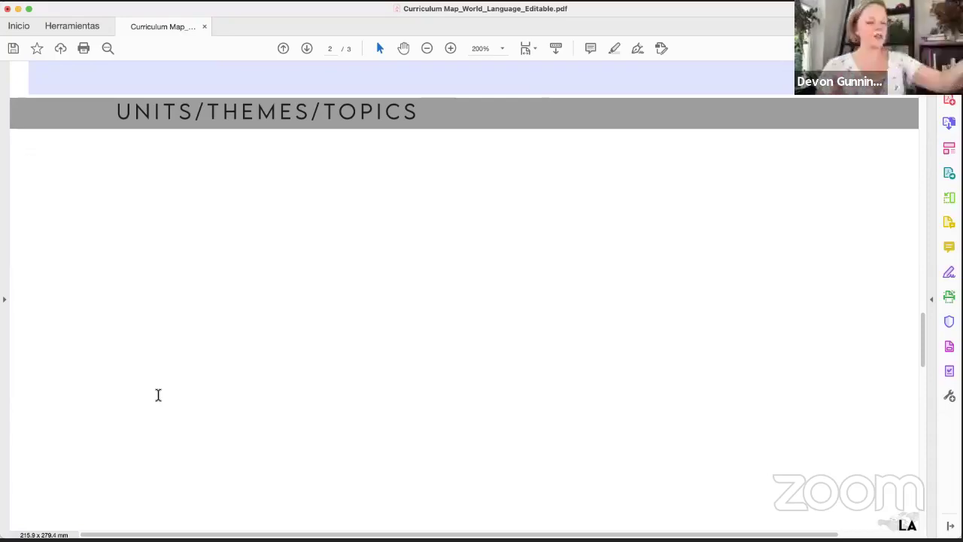
text(-HFV)
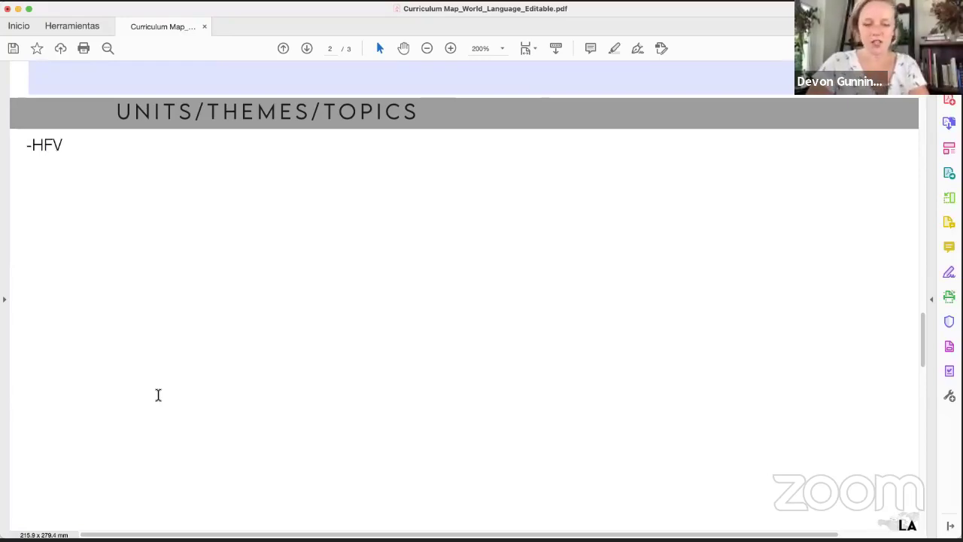
text( ()
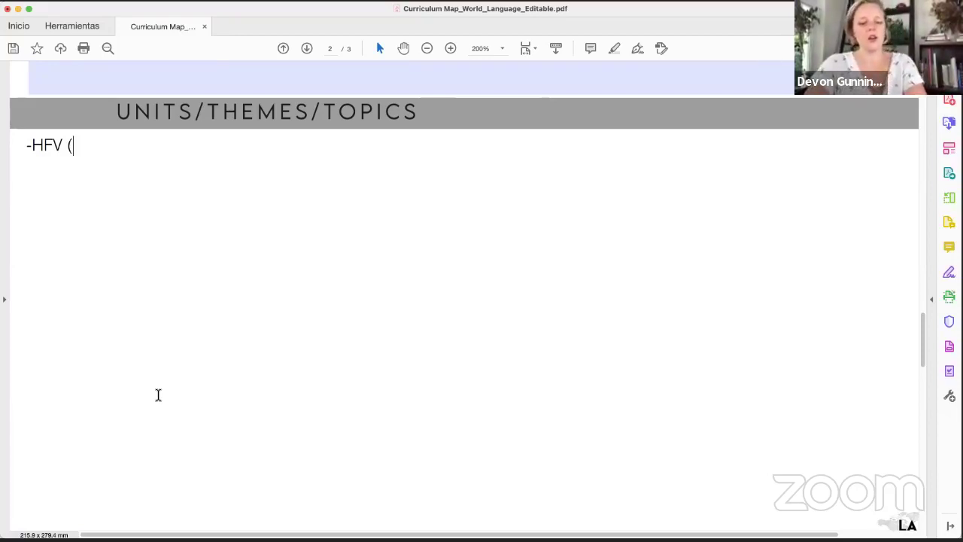
text(top 50)
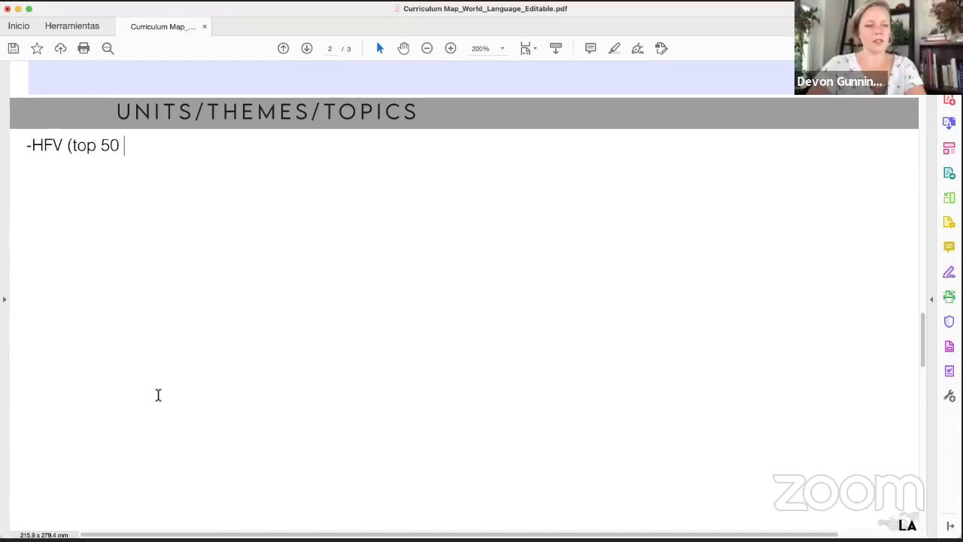
key(BackSpace)
text())
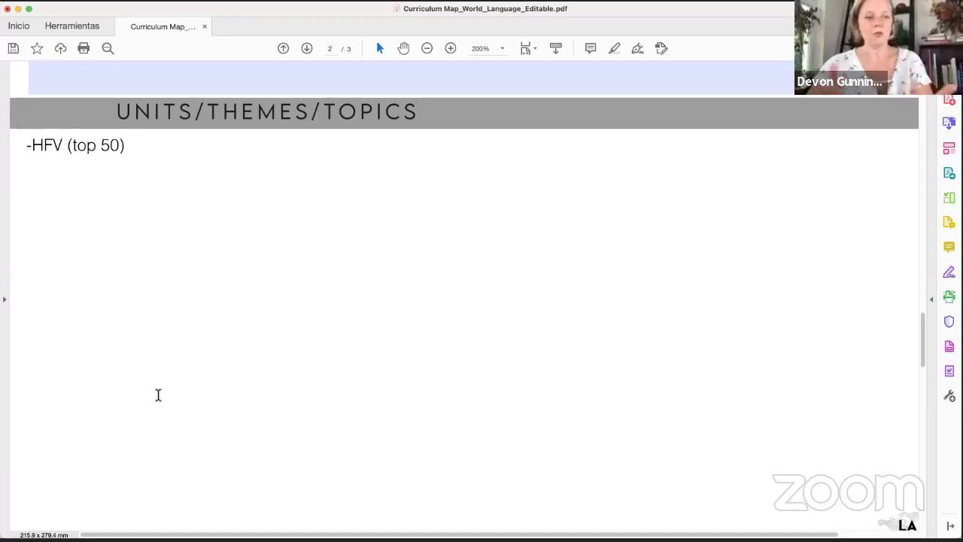
Leave a blank line and add "-context ---- school, friends, activities, things teens/kids like, media/tech," under Units/Themes/Topics
key(Return)
key(Return)
text(-)
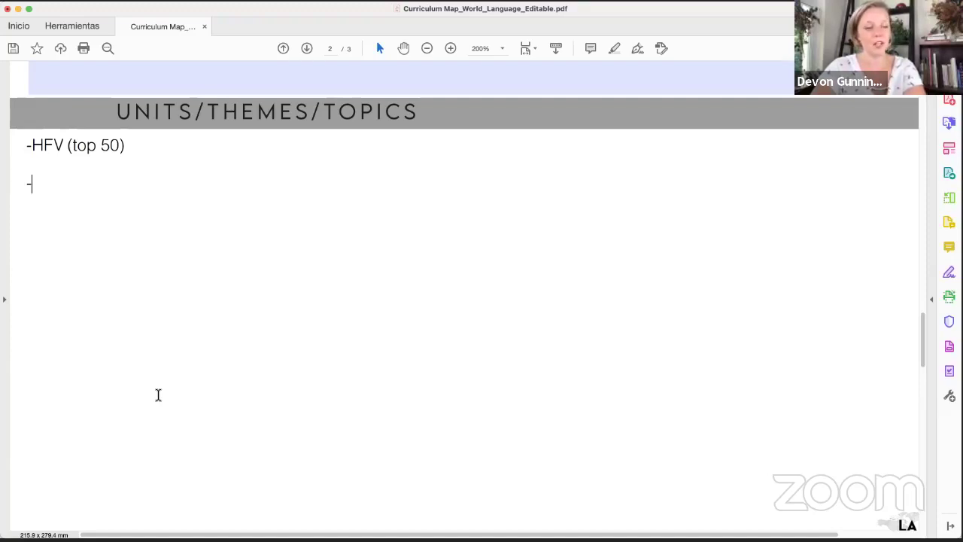
text(context )
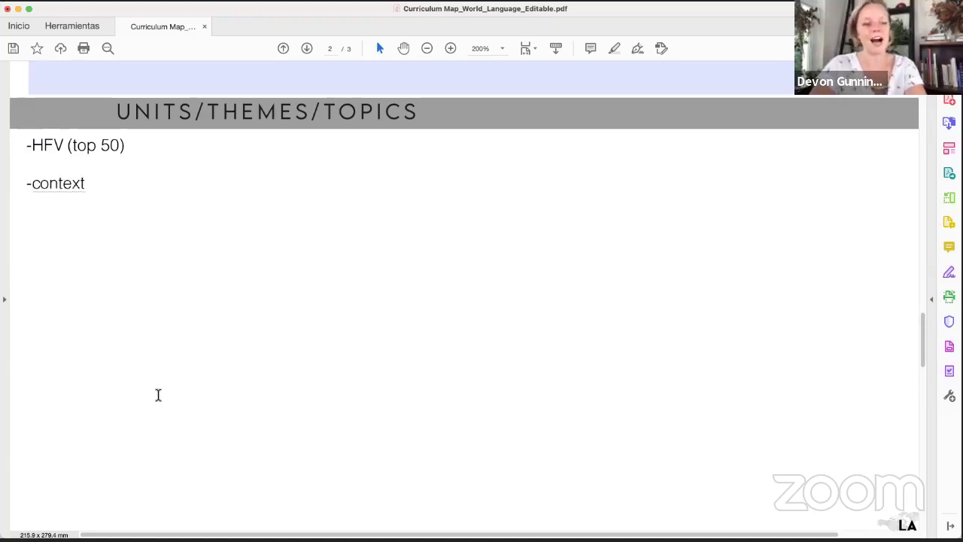
text(----)
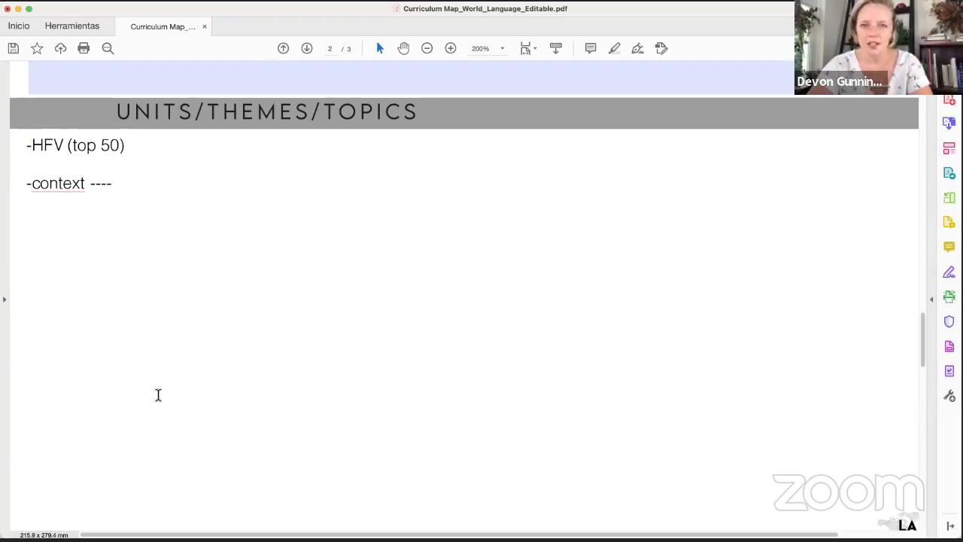
text(school,)
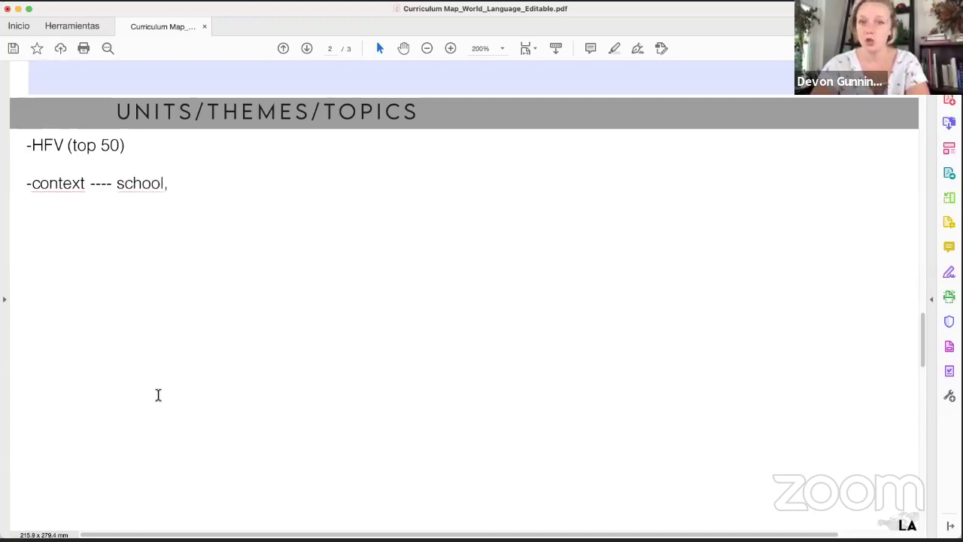
text( friends,)
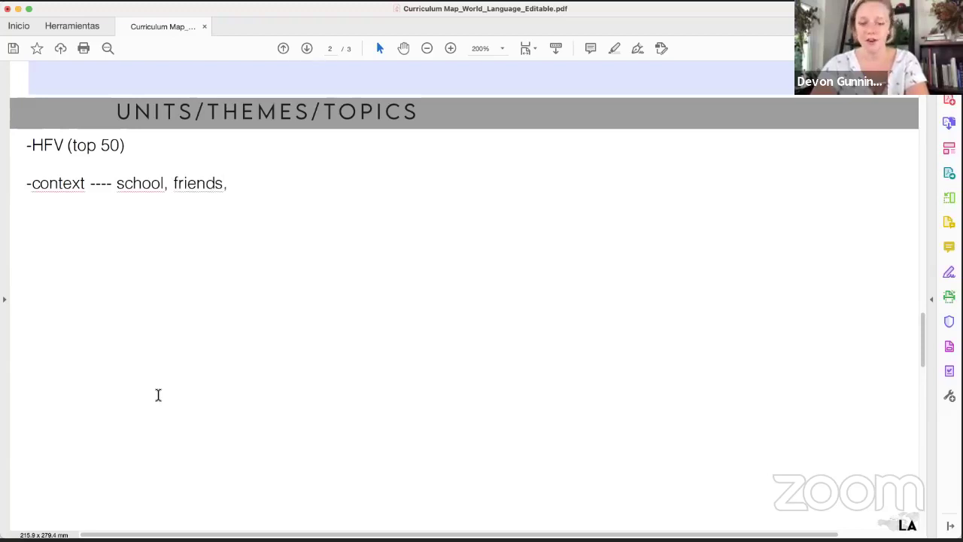
text( activities, )
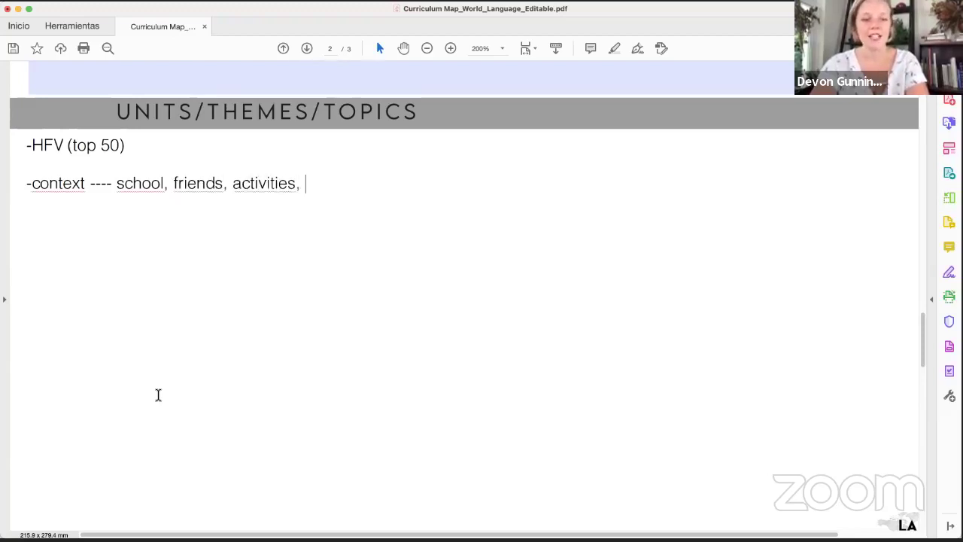
text(things teens)
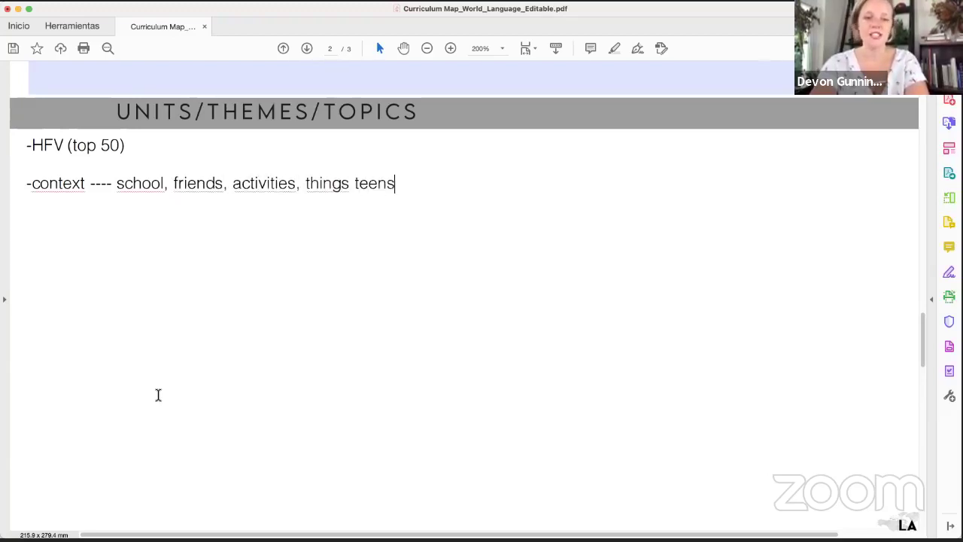
text(/kids like)
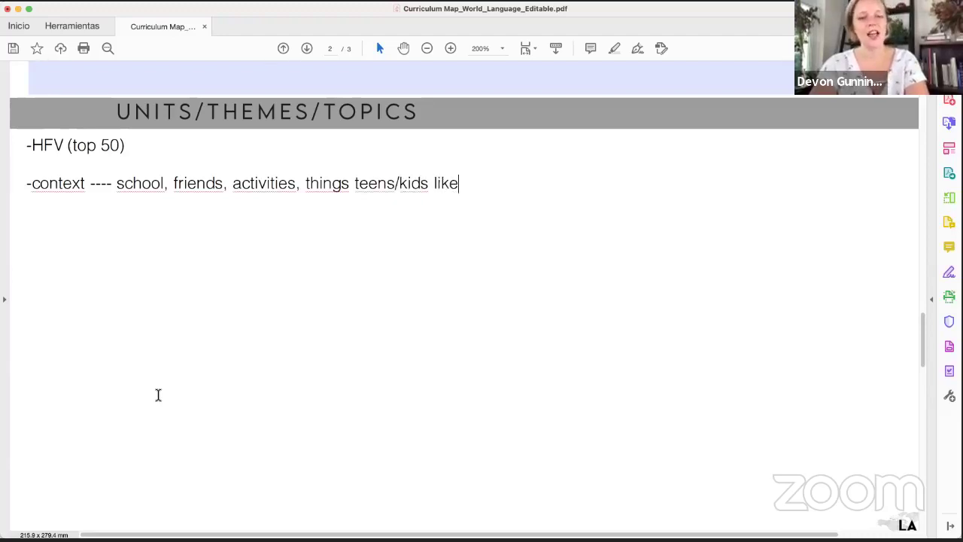
text(, media/tech,)
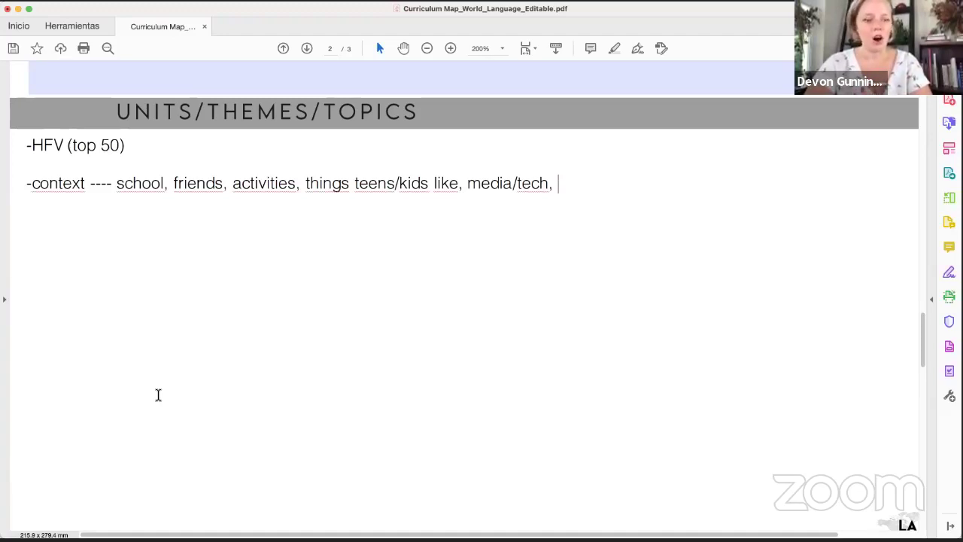
Extend the context list with "language learner words"
text(langauge)
key(BackSpace)
key(BackSpace)
key(BackSpace)
key(BackSpace)
text(uage learner words)
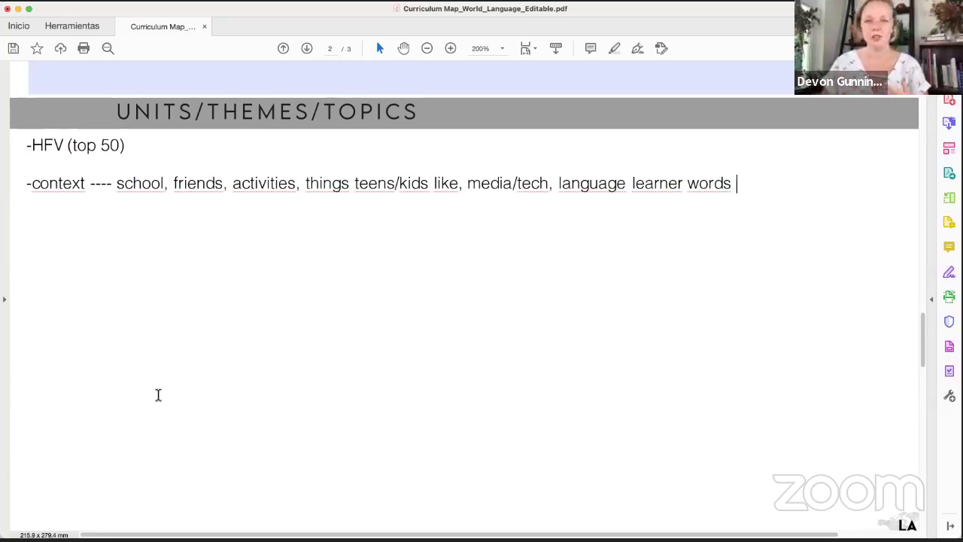
Replace "words" with "phrases" in the last context item and put a comma after it
key(BackSpace)
key(BackSpace)
key(BackSpace)
key(BackSpace)
key(BackSpace)
key(BackSpace)
text(phrases)
key(Return)
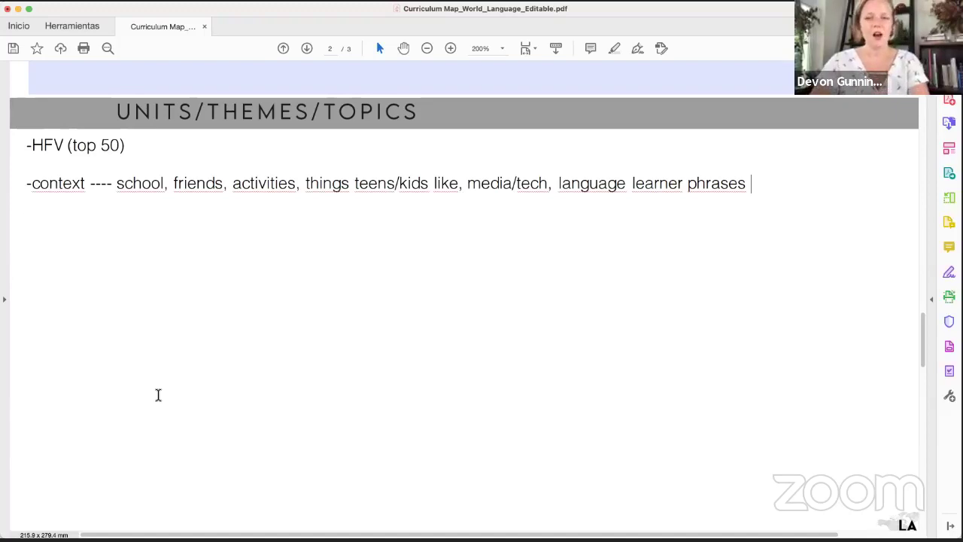
key(BackSpace)
text(, )
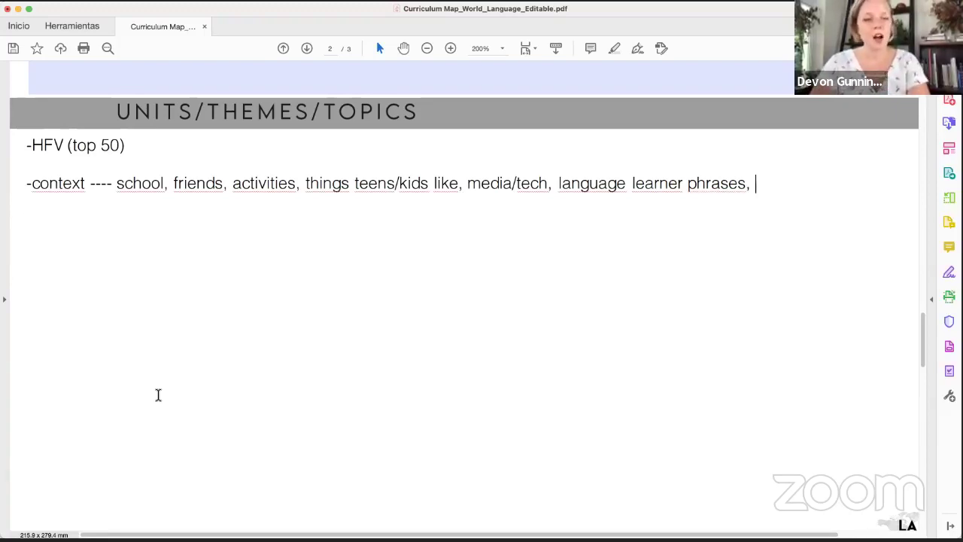
Extend the context list under Units/Themes/Topics with "rejoinders/conversation starters,"
text(rejoin)
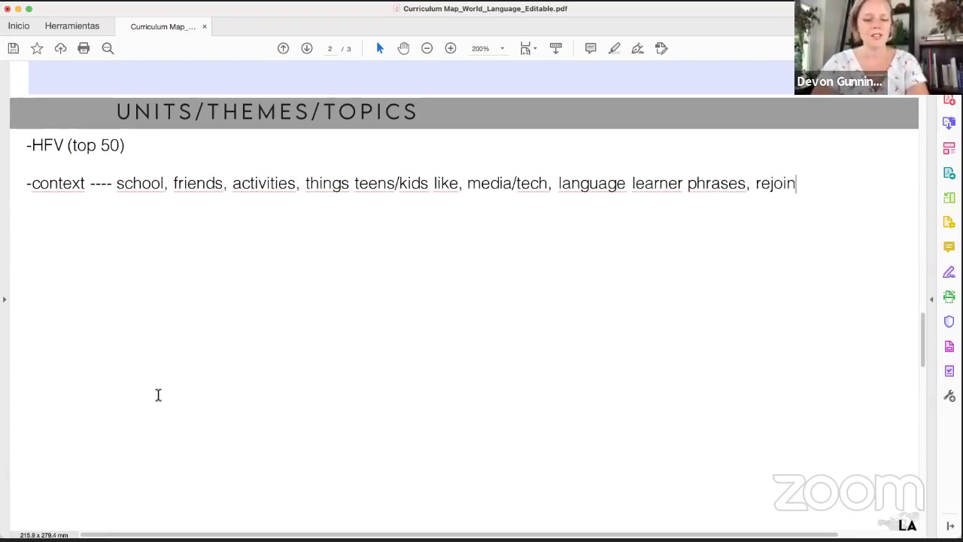
text(ders/conversa)
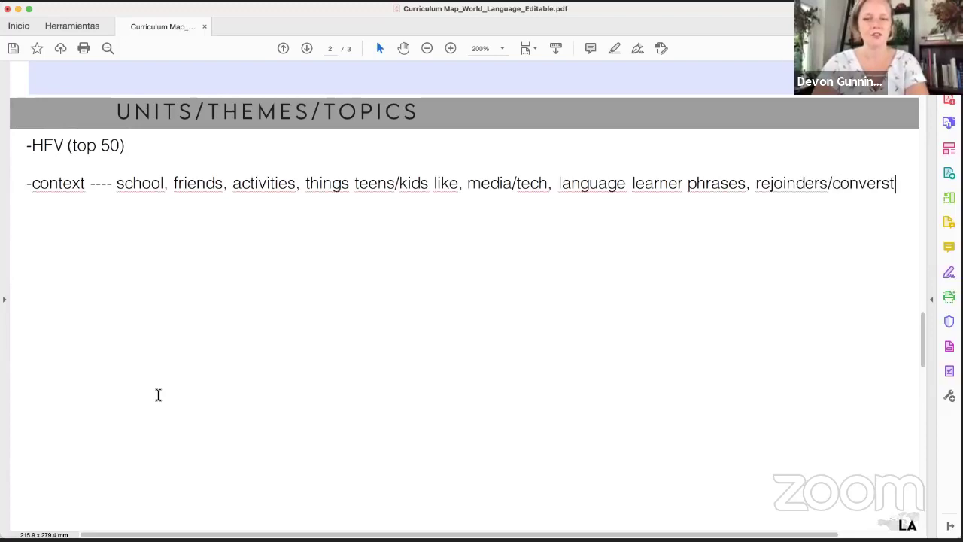
key(BackSpace)
text(ation)
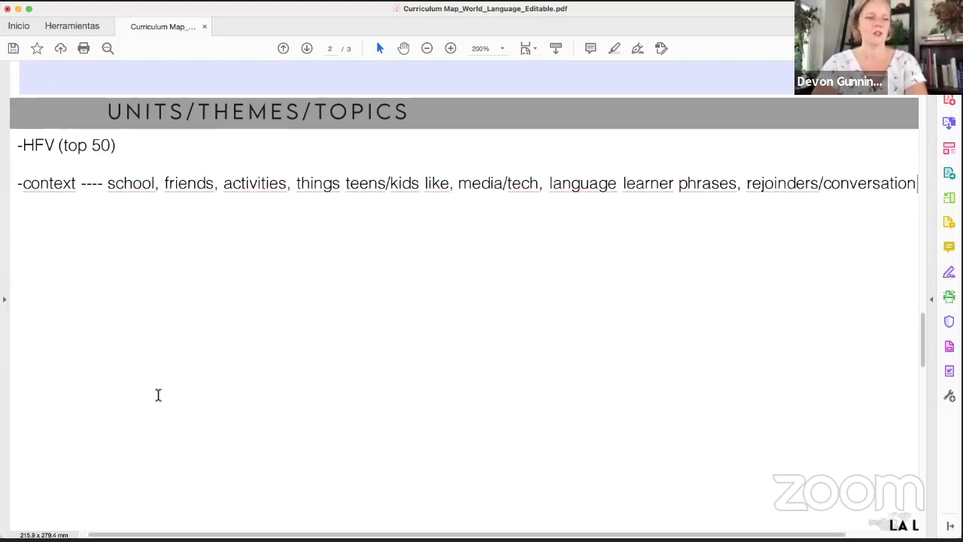
text( starters)
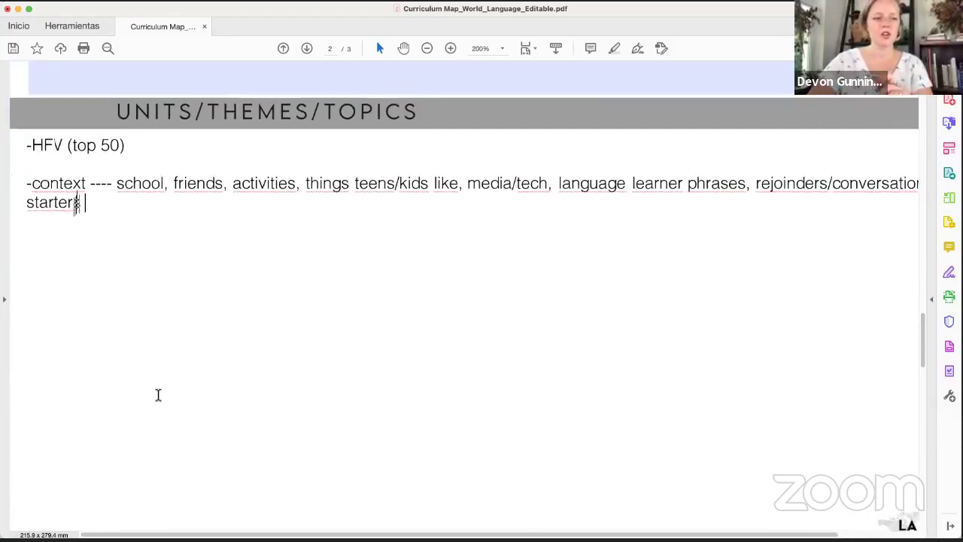
key(BackSpace)
text(,)
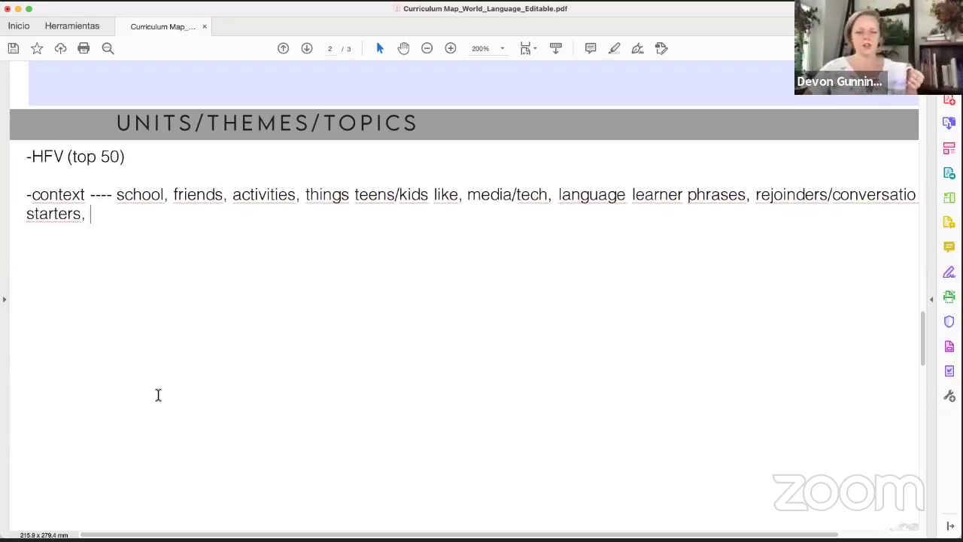
Leave a blank line and add the topic "-meeting a new friend" below the context list
text(-)
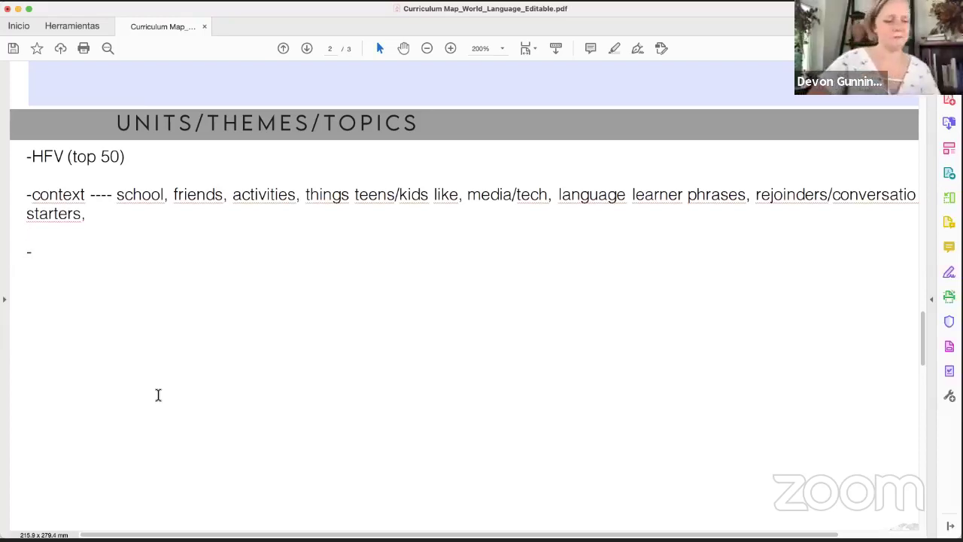
text(metting)
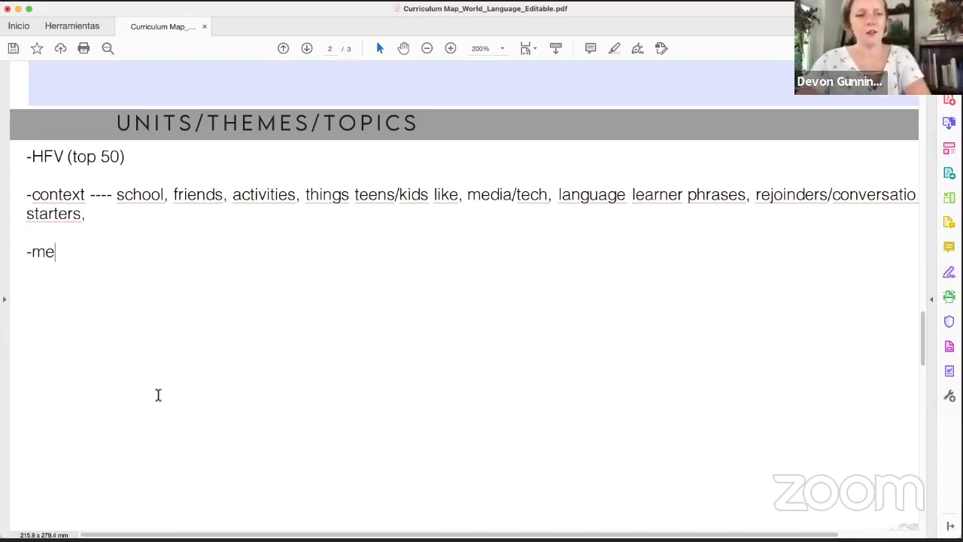
key(BackSpace)
key(BackSpace)
key(BackSpace)
key(BackSpace)
key(BackSpace)
key(BackSpace)
text(e)
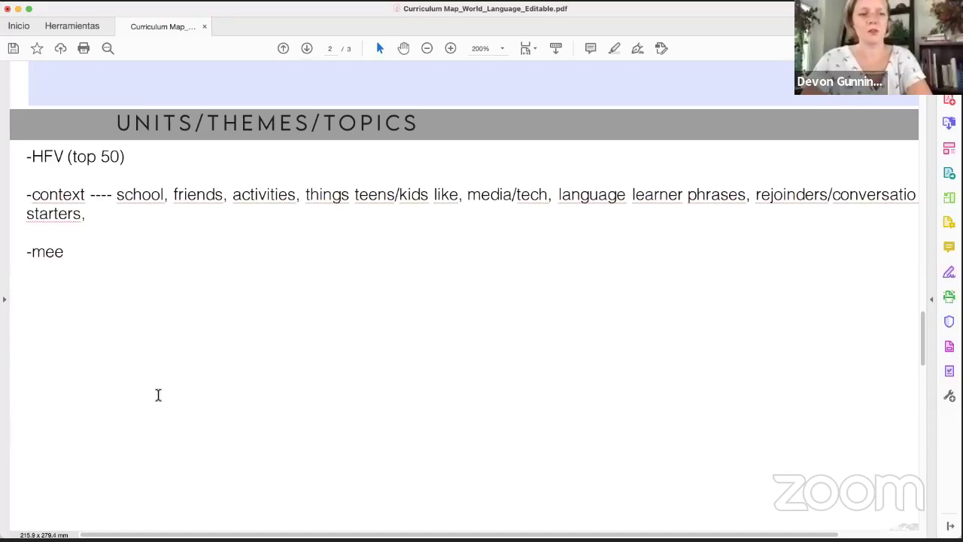
text(ting a new friends)
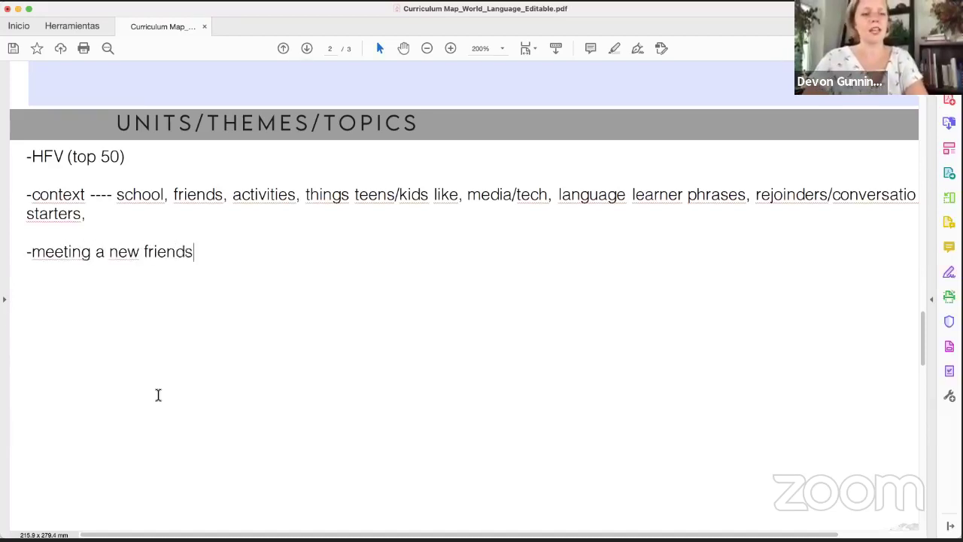
key(BackSpace)
key(Return)
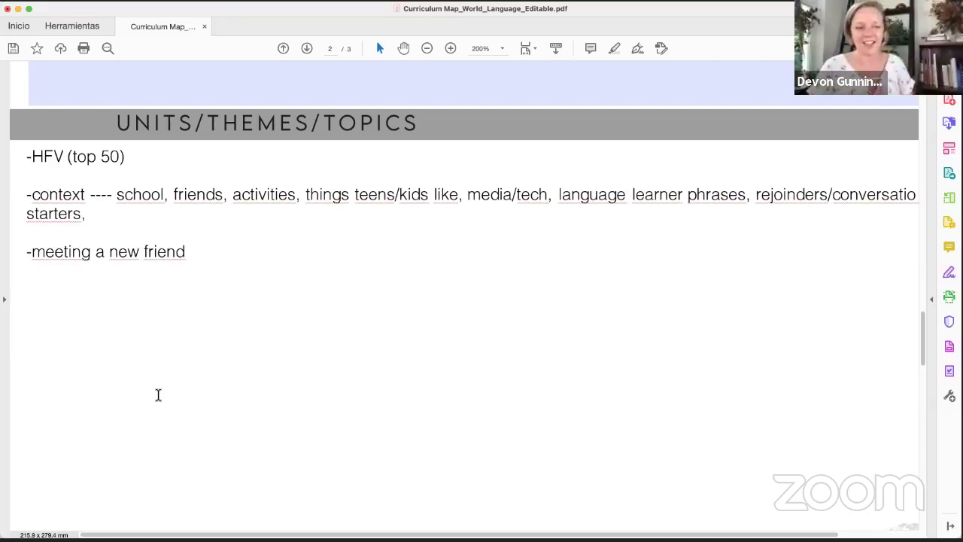
Leave two blank lines and begin another topic line with "- describing environments /"
text(-)
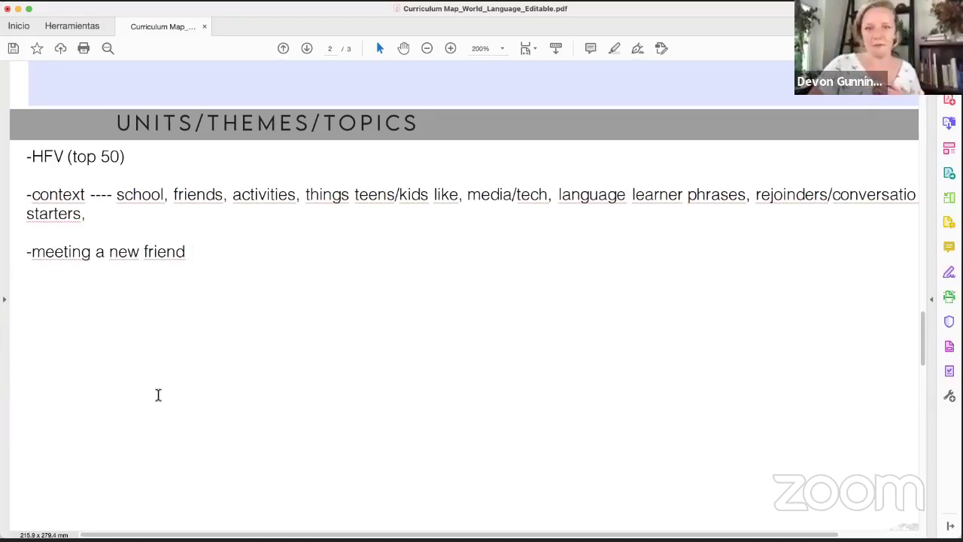
key(Return)
key(Return)
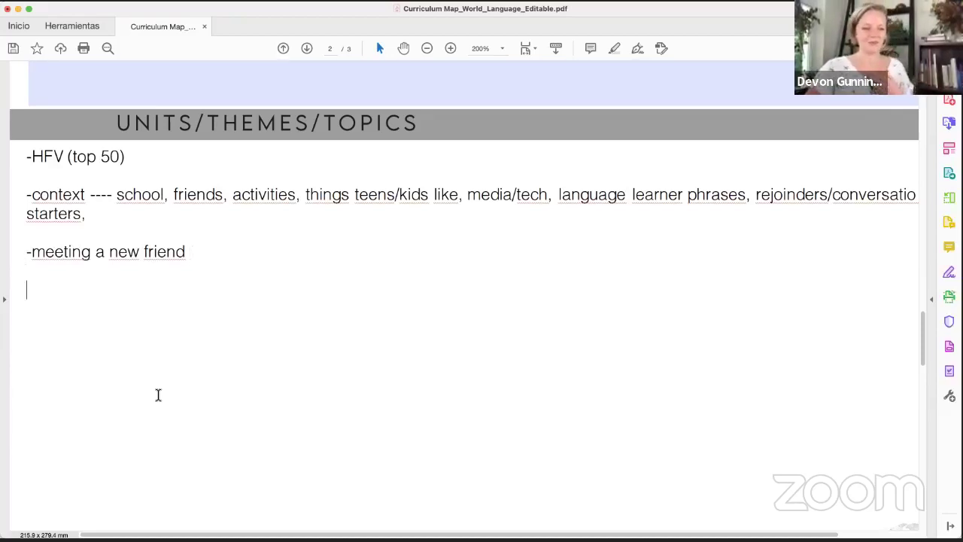
text(-)
key(BackSpace)
key(Return)
text(-)
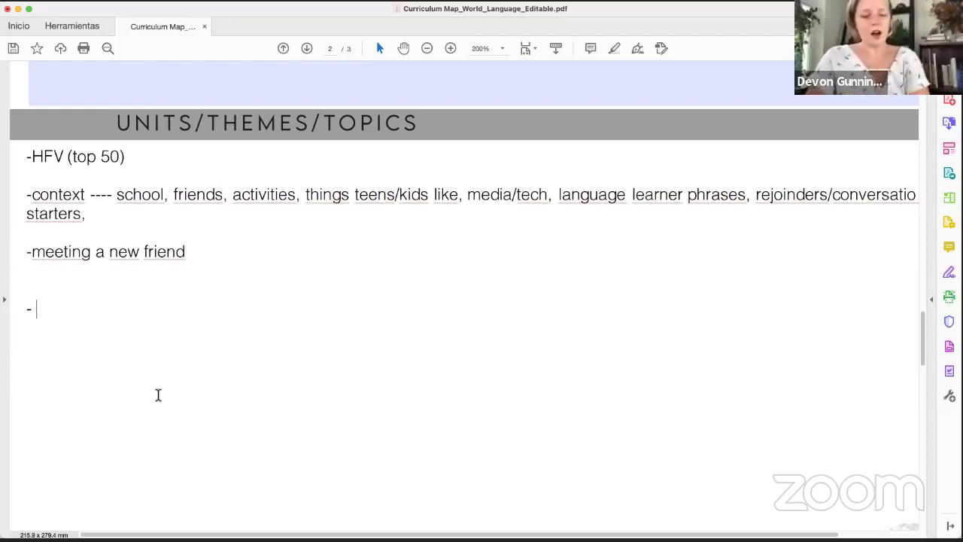
text(describing)
key(BackSpace)
key(BackSpace)
key(BackSpace)
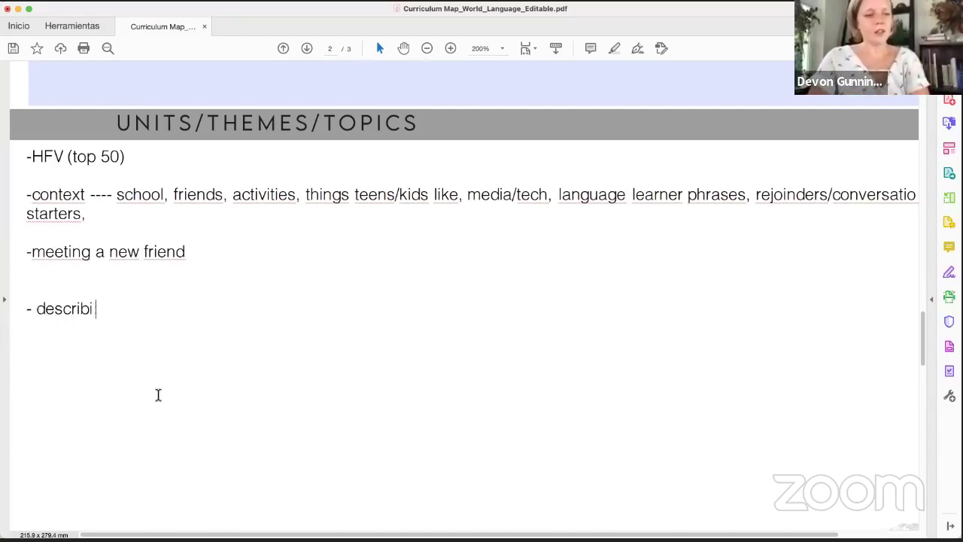
text(ing environments / )
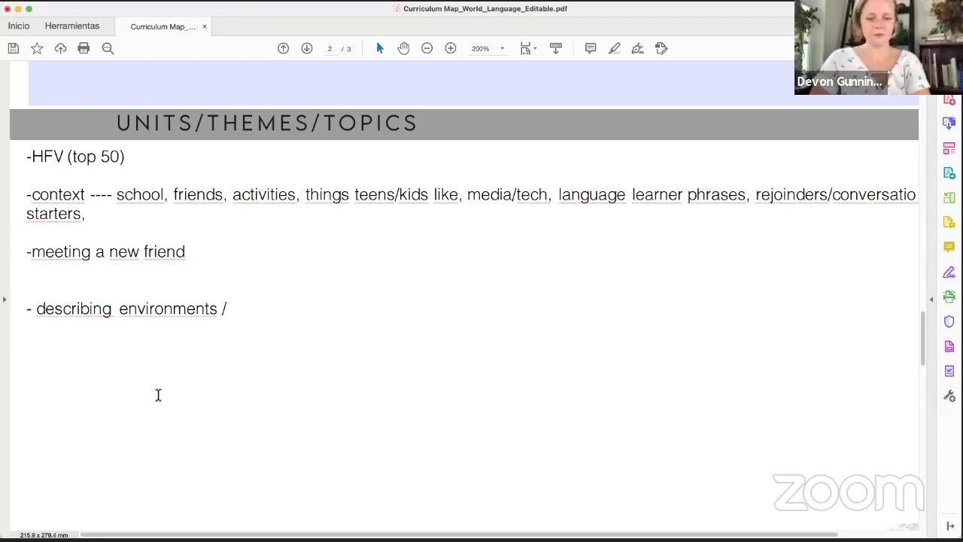
Complete the topic line with "ordering & buying things" after the slash and start a new line below it
text(ordering )
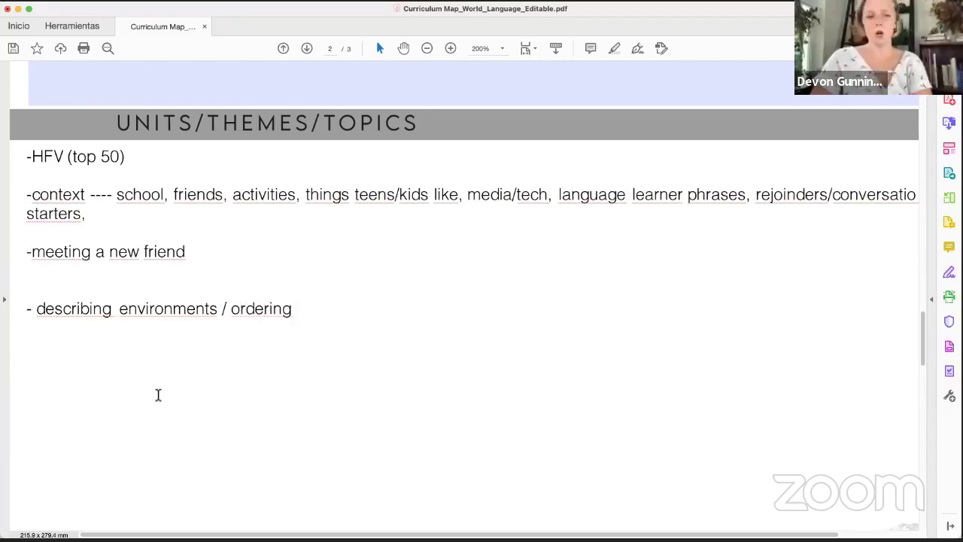
text(/buying )
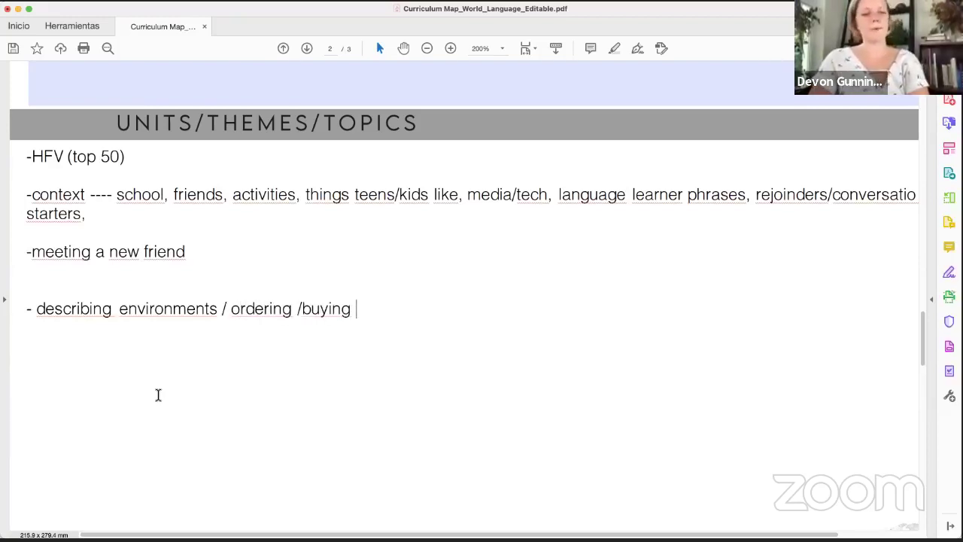
text(things)
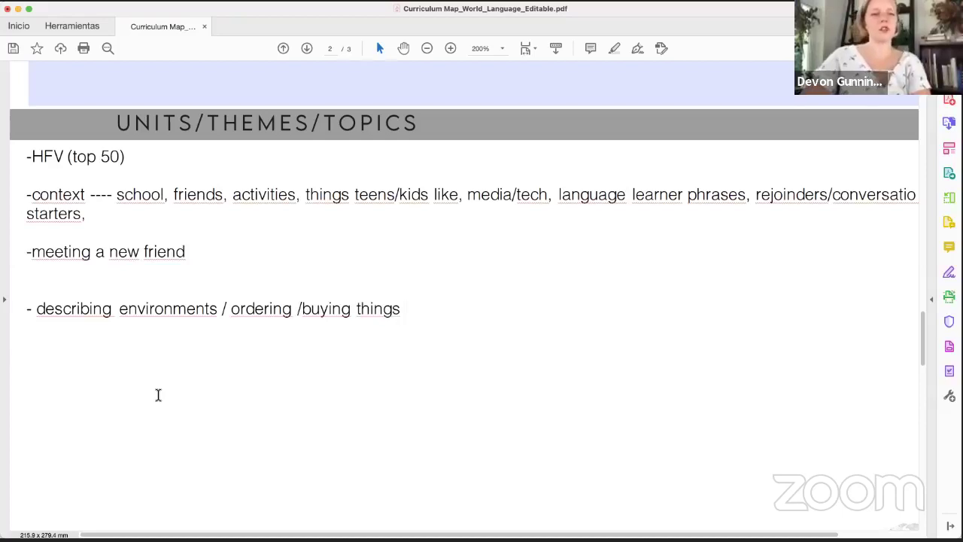
click(302, 309)
key(BackSpace)
text(&)
click(476, 308)
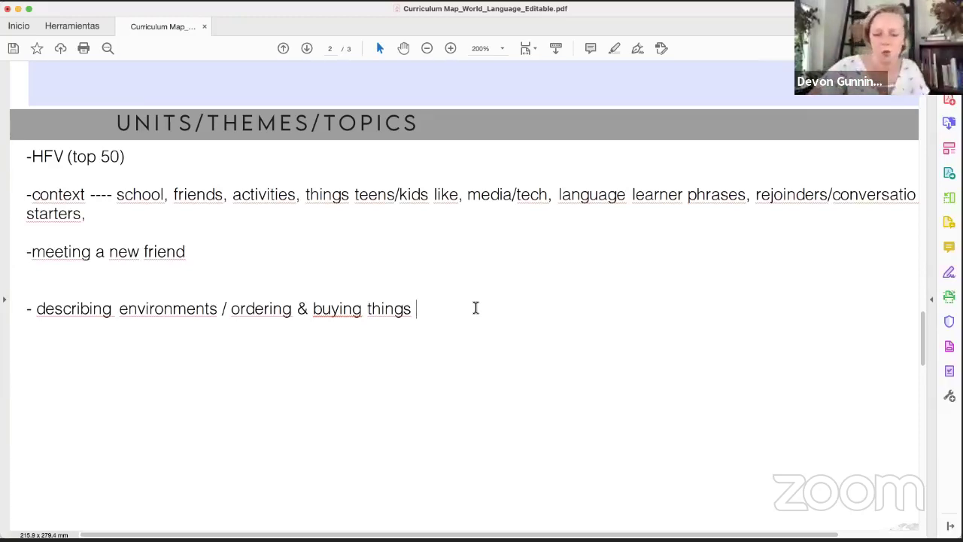
key(Return)
Start a new line below "unit on language acquisition/ study" in the Stage 3 Learning Plan field
scroll(474, 303, down, 2)
scroll(473, 303, down, 4)
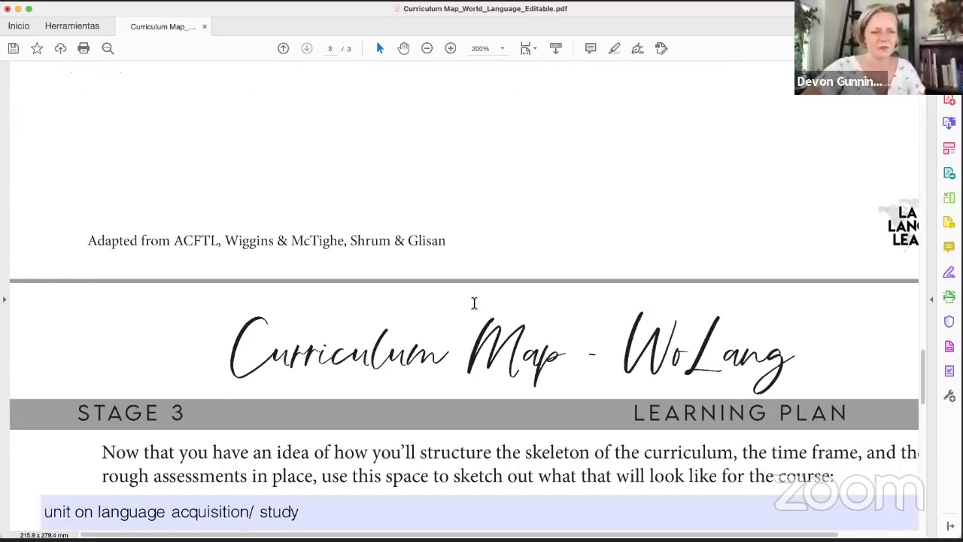
scroll(474, 303, up, 5)
scroll(474, 303, right, 2)
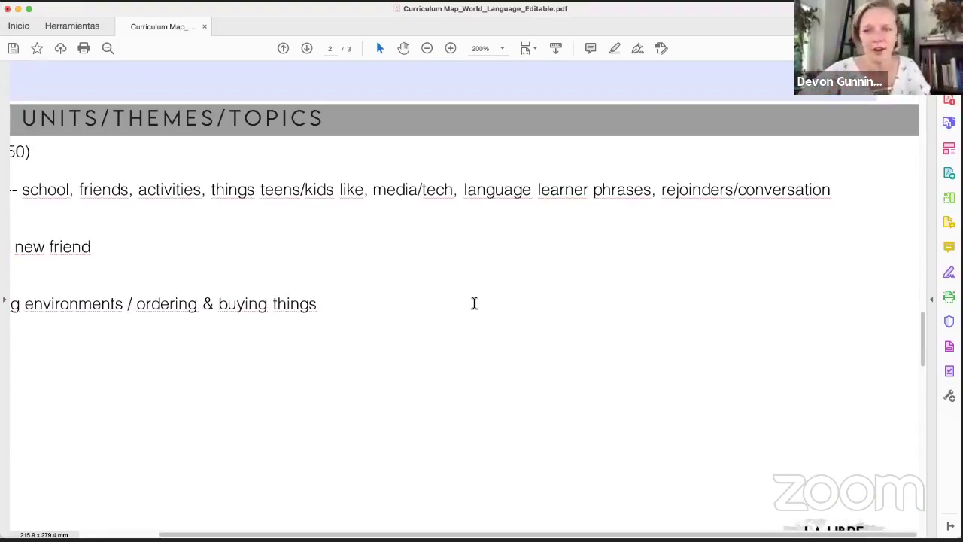
scroll(474, 303, left, 3)
scroll(474, 303, down, 2)
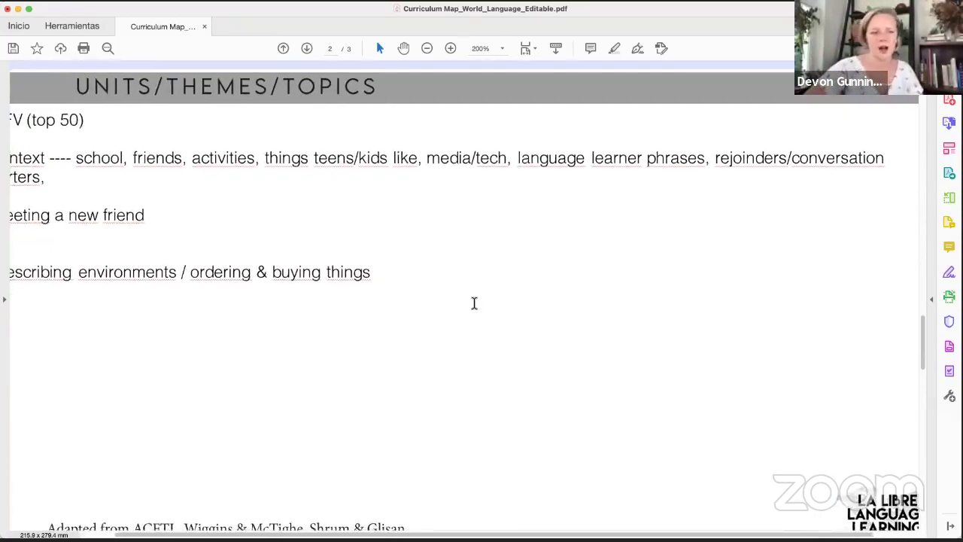
scroll(474, 303, down, 5)
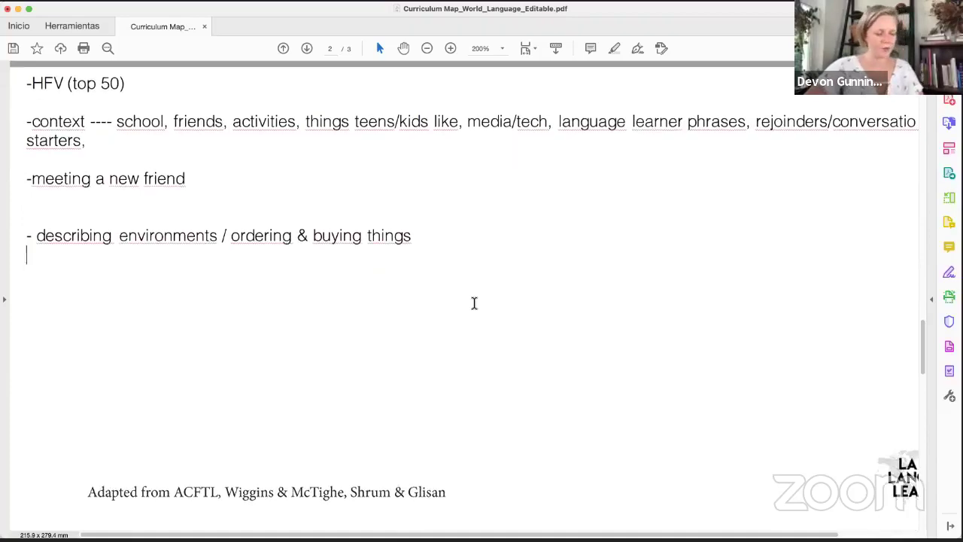
scroll(474, 303, down, 7)
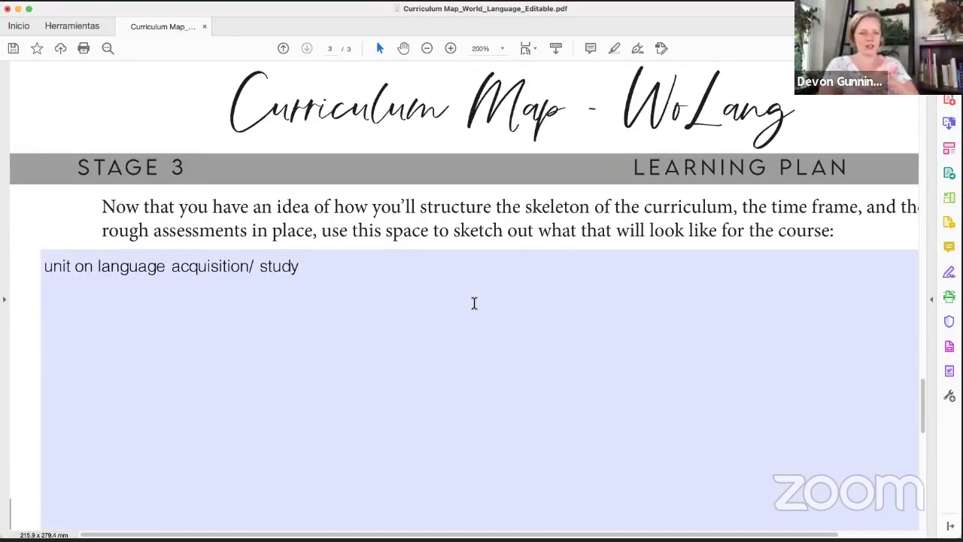
click(431, 289)
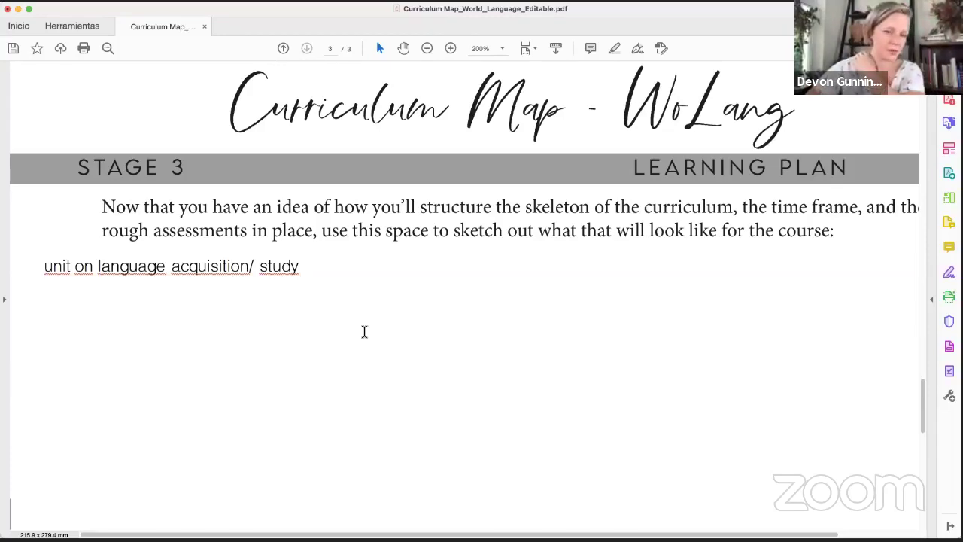
key(Return)
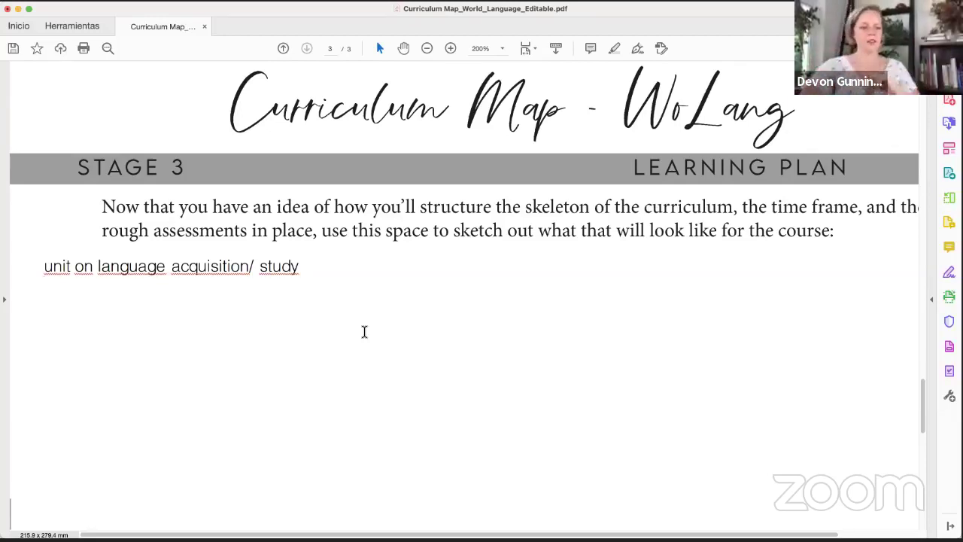
Prefix the first Learning Plan line with "pre-" so that it begins with "pre-unit"
scroll(364, 331, down, 2)
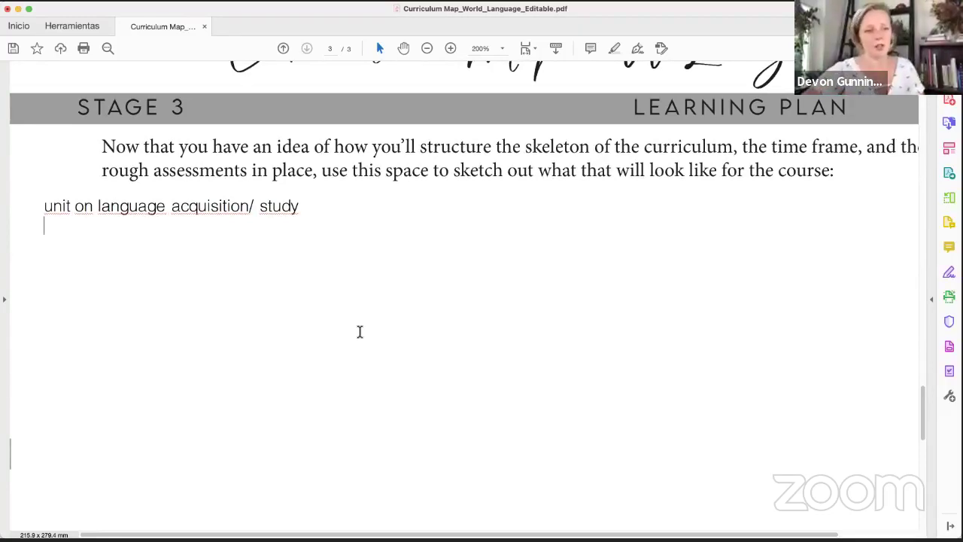
click(43, 206)
text(pe)
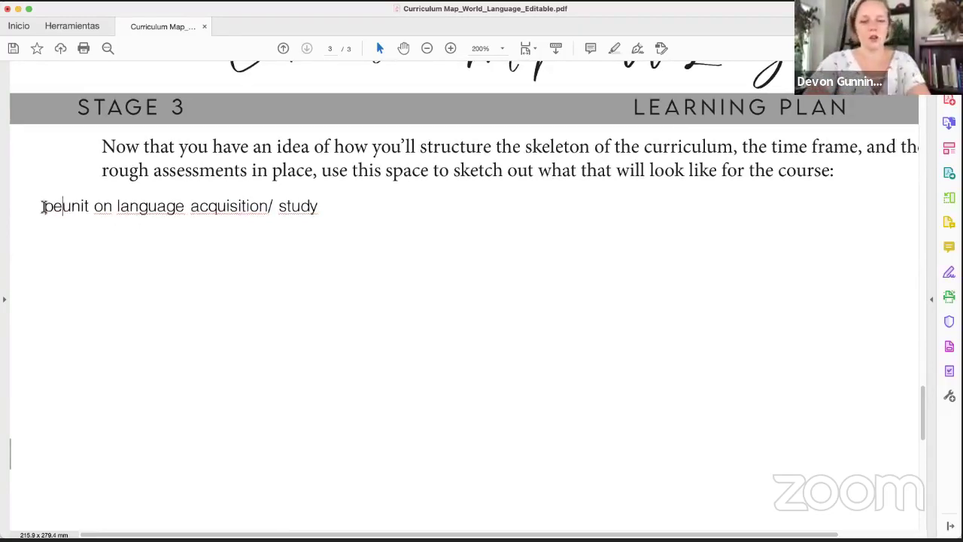
key(BackSpace)
text(re-)
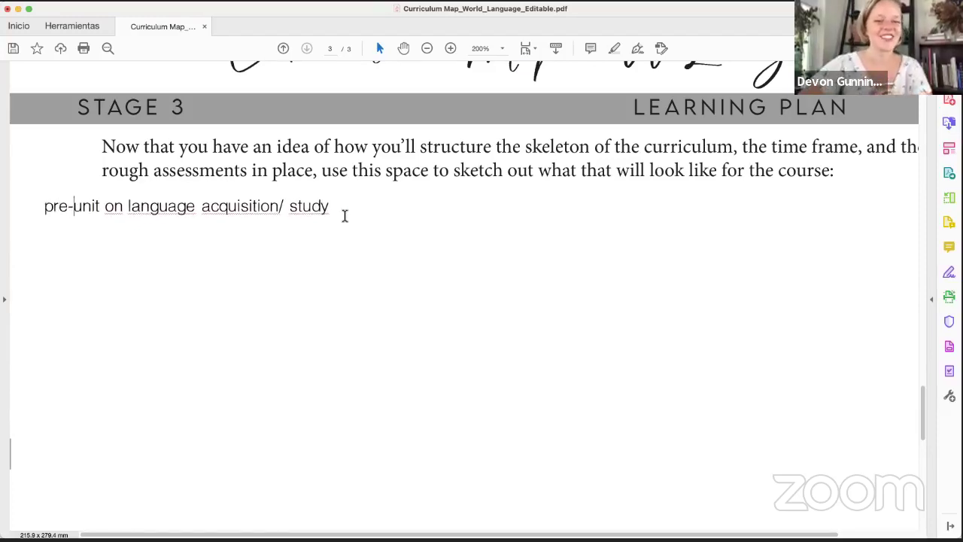
Append "( mini social justice unit" to the end of the pre-unit line
key(Return)
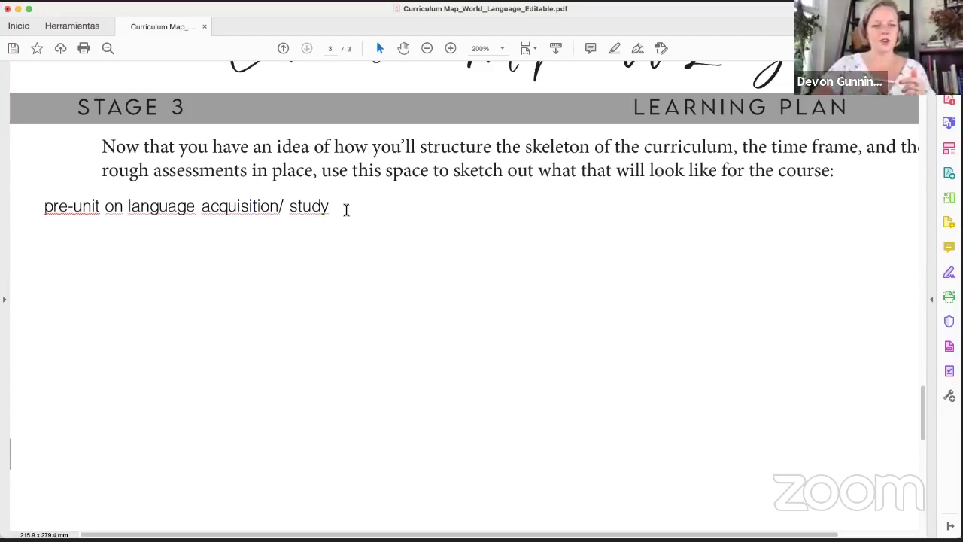
text((MINI)
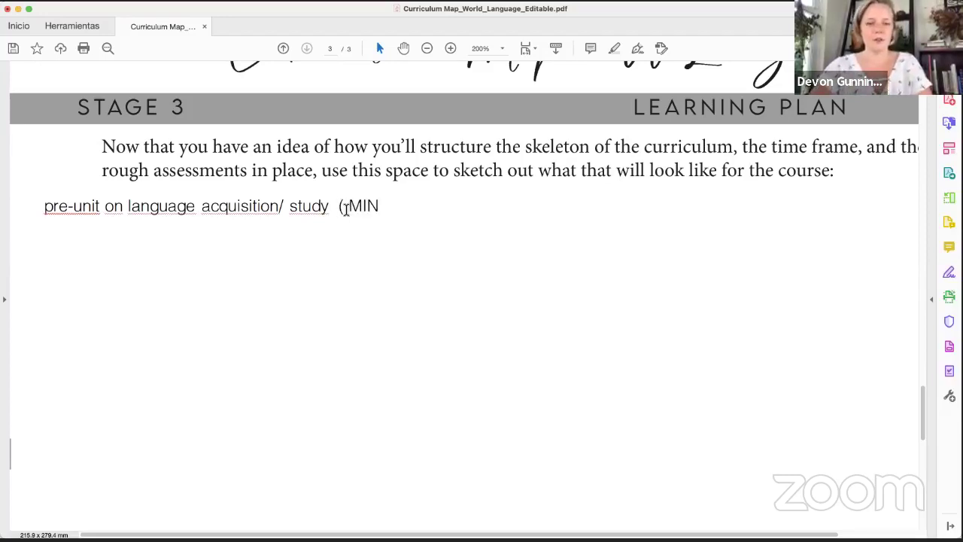
key(BackSpace)
key(BackSpace)
key(BackSpace)
key(BackSpace)
text(mini)
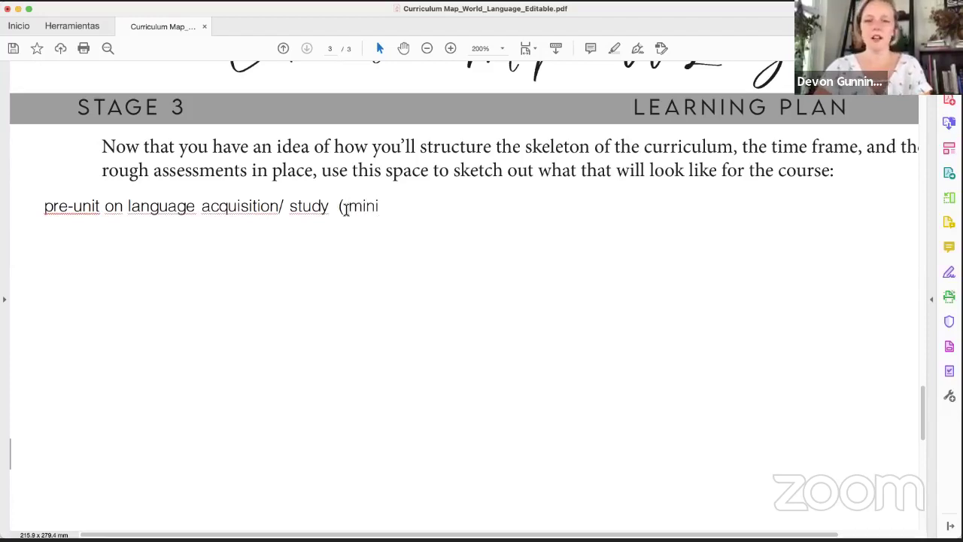
text( social su)
key(BackSpace)
key(BackSpace)
text(us)
key(BackSpace)
key(BackSpace)
text(justice unit )
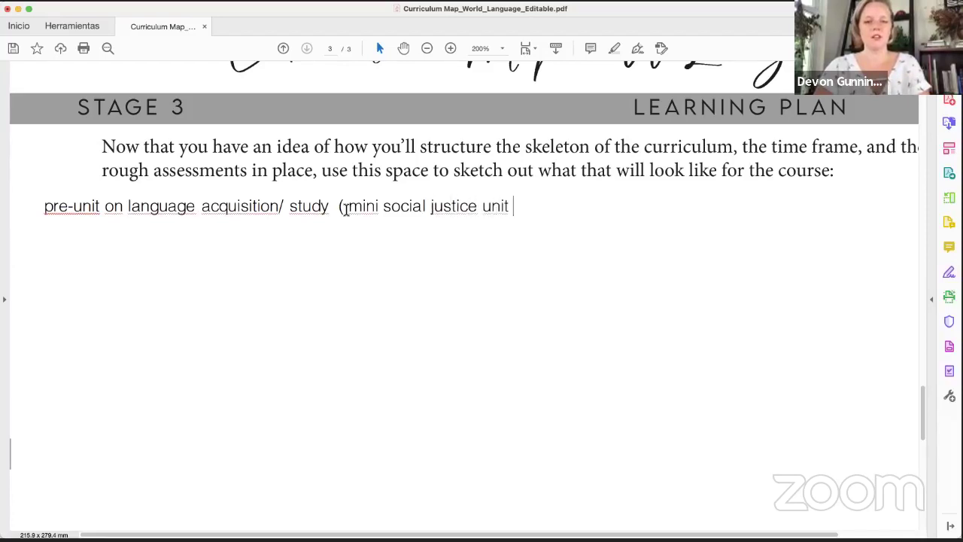
Finish the parenthetical note with "hig frequency verb focus)" and move down to a new line, leaving a blank one between
text(hig frequen)
key(BackSpace)
text(ency verb focus)
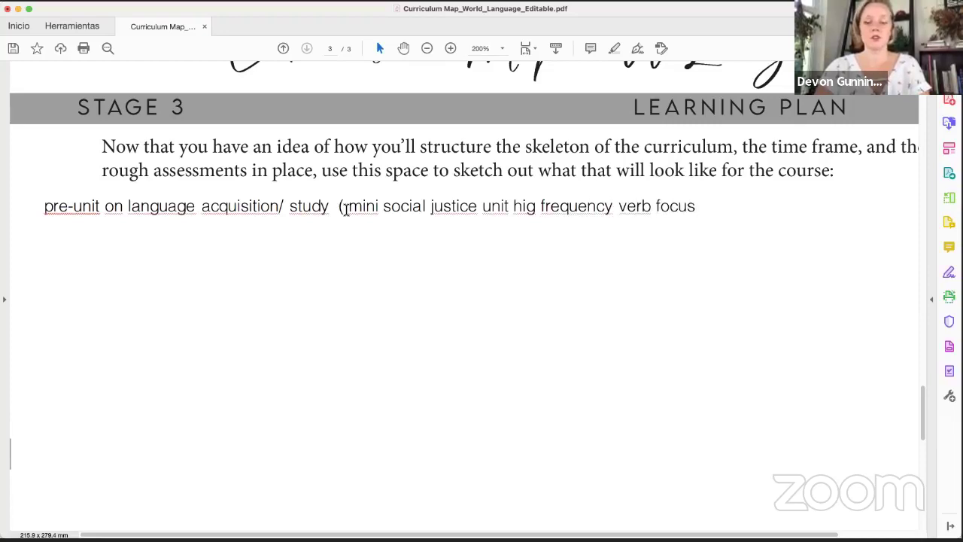
text())
key(Return)
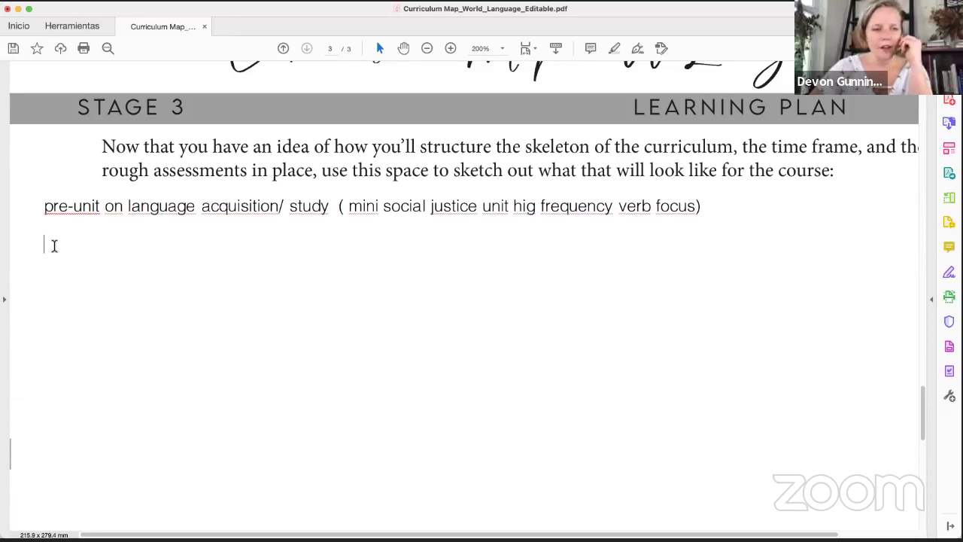
Enter "speaking quiz - HFVs" as the next Learning Plan line and start a new line below it
text(s)
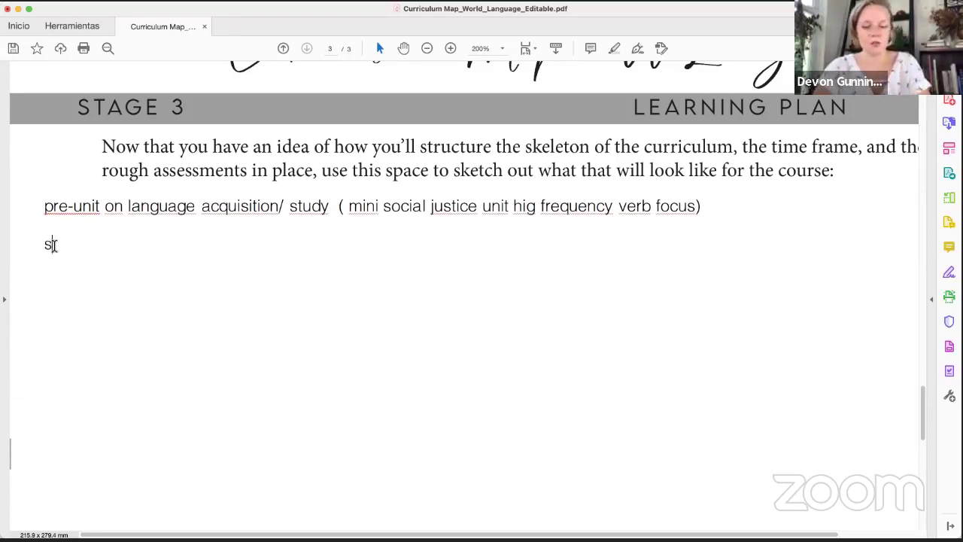
text(peaking quix)
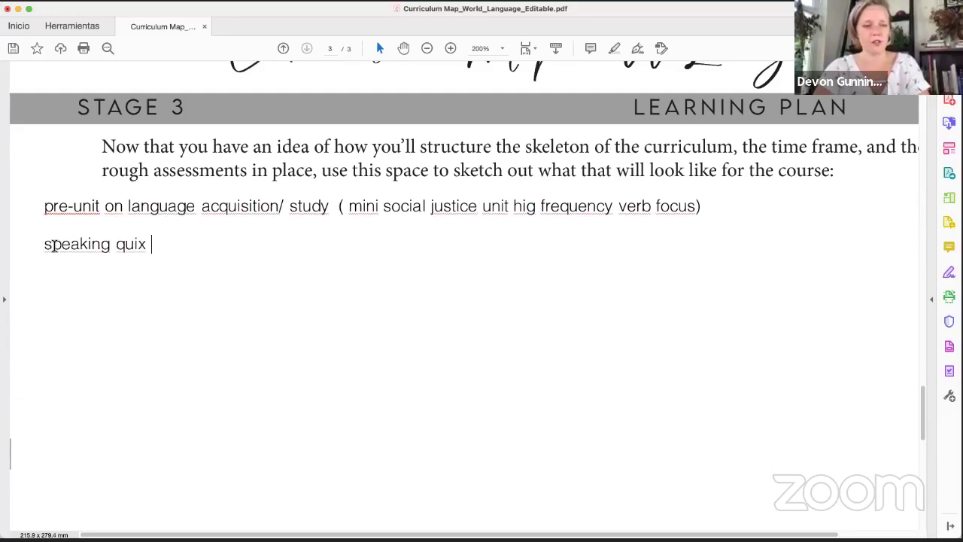
key(BackSpace)
text(z -)
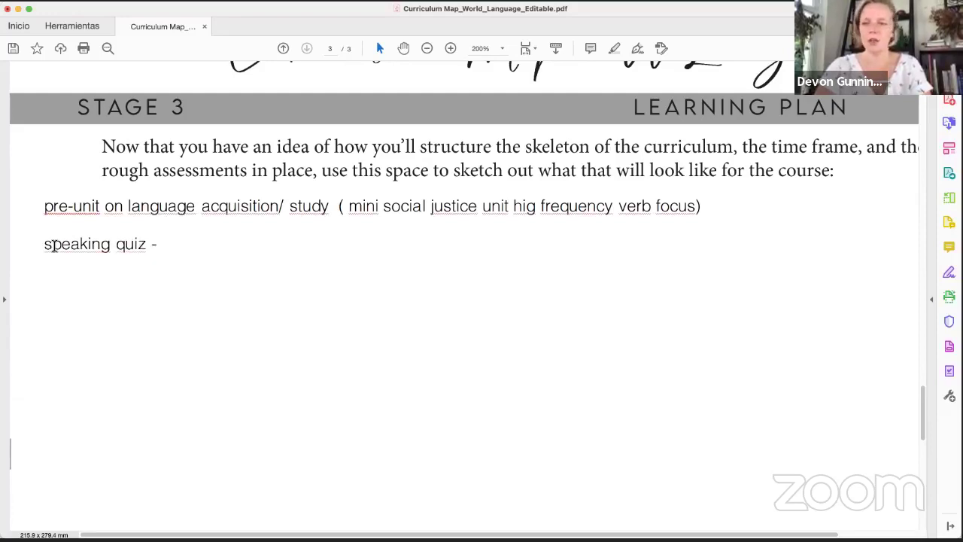
text( HFVs)
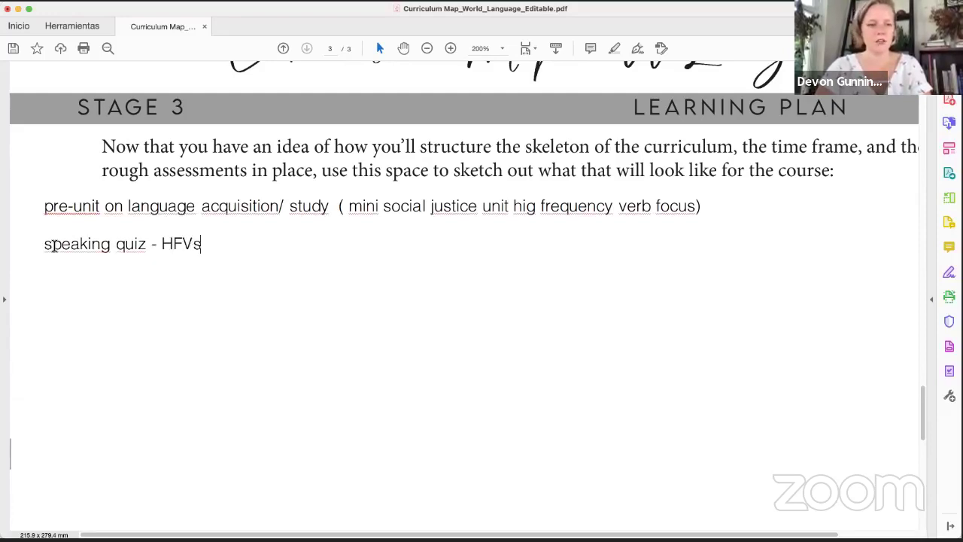
key(Return)
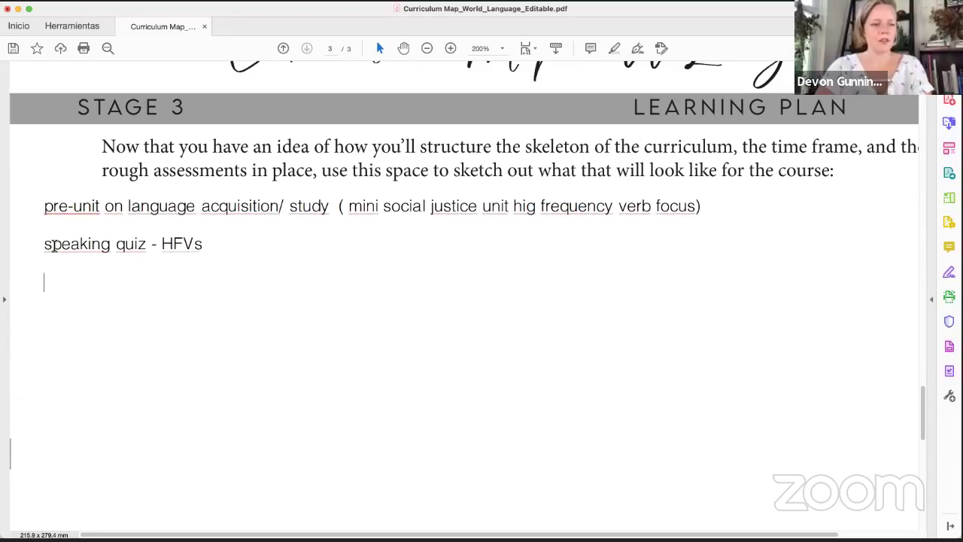
Add the Learning Plan line "novel - HFVs (2 weeks)" below the speaking quiz
text(novel)
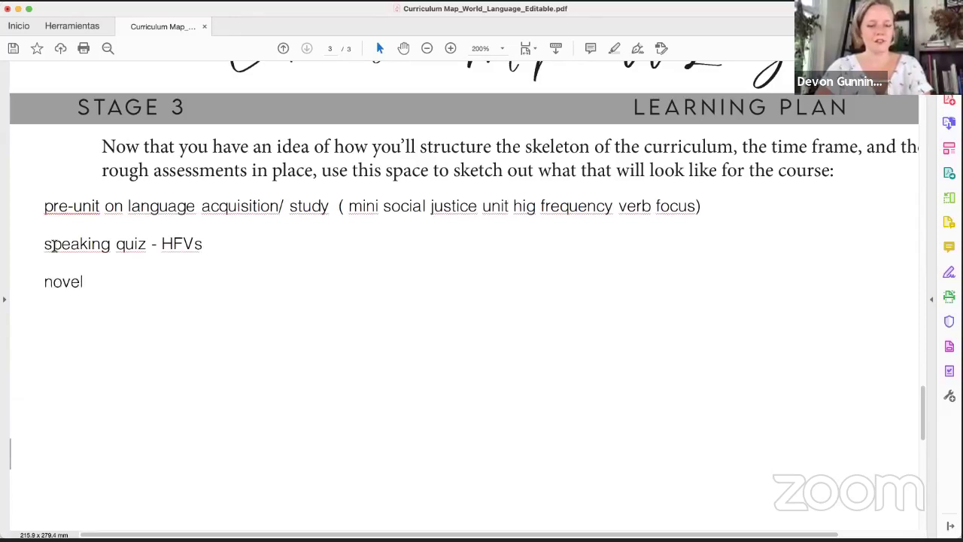
text( - HF)
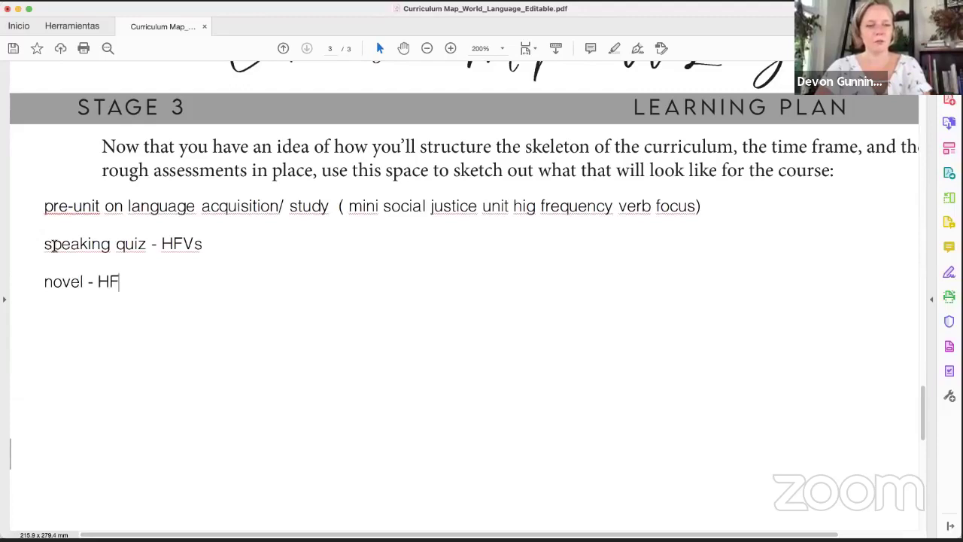
text(Vs)
key(Return)
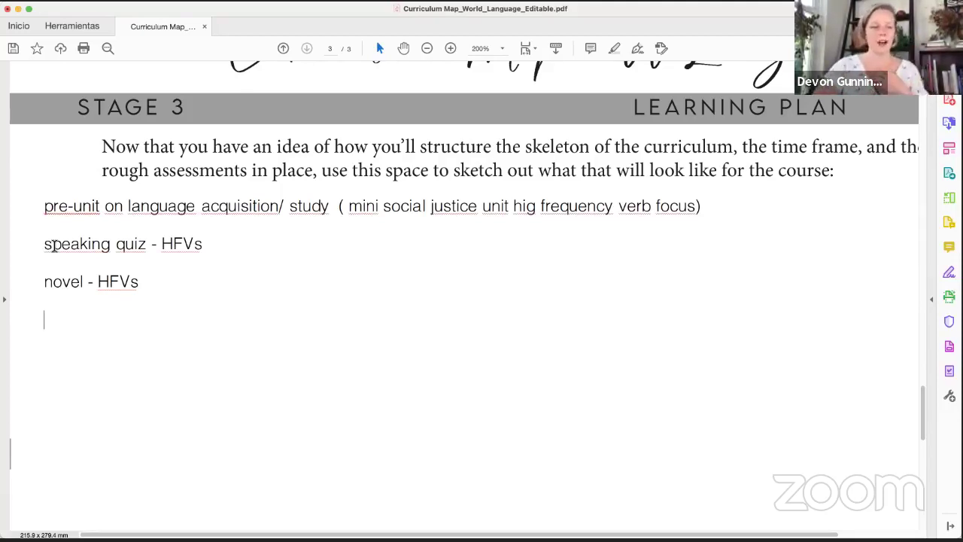
click(172, 288)
text((2)
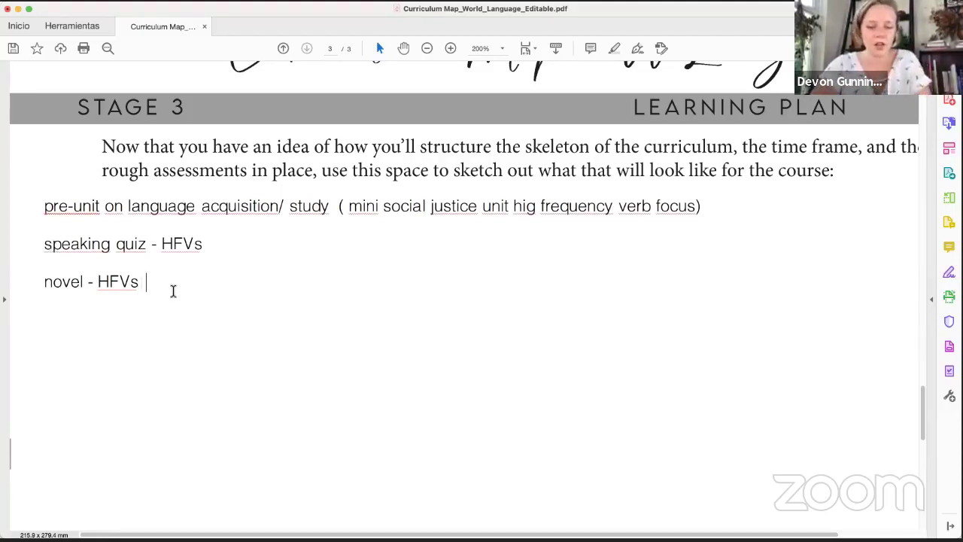
text( weeks))
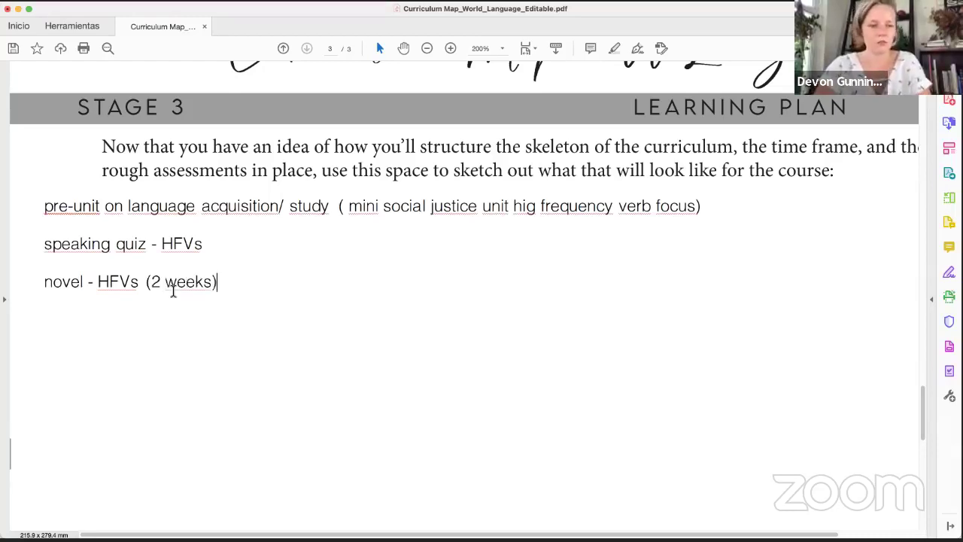
key(Return)
text(3)
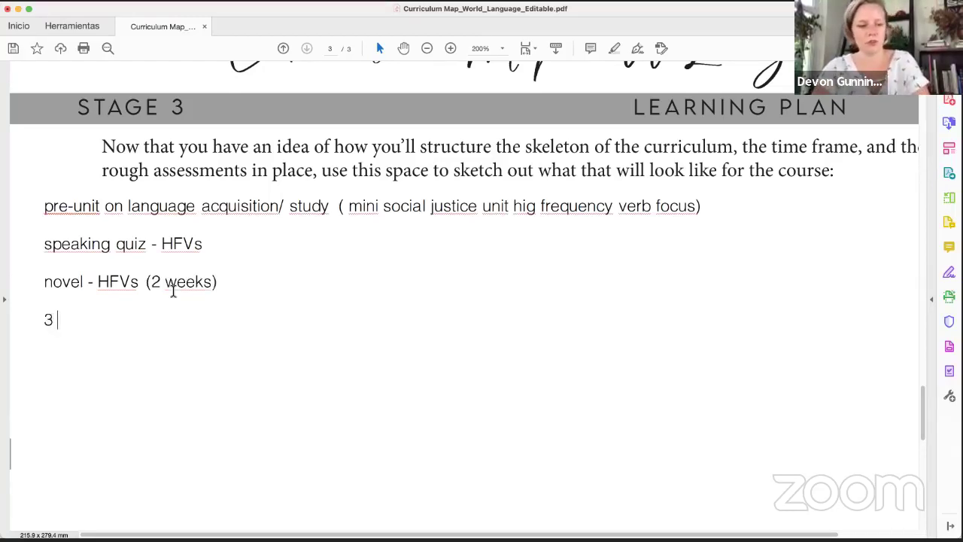
key(BackSpace)
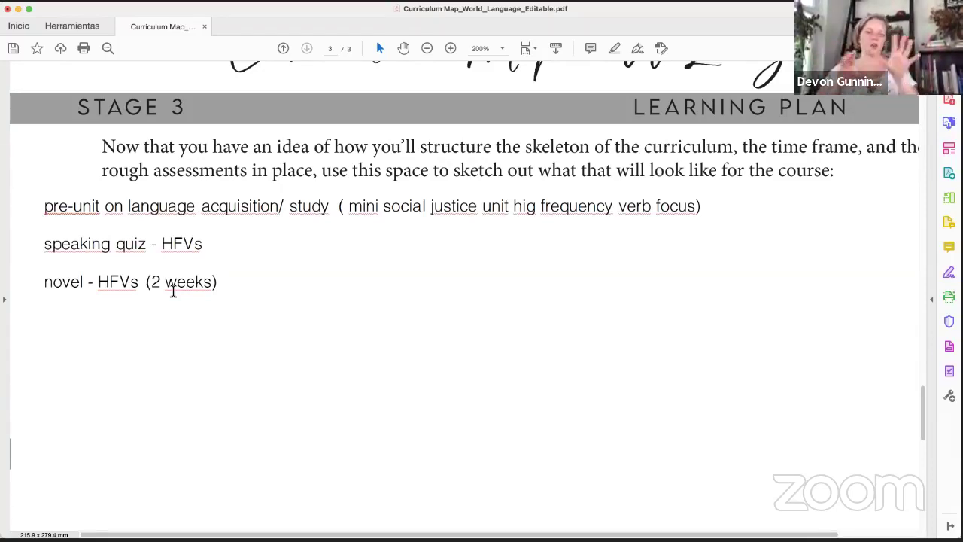
click(252, 288)
text(oct)
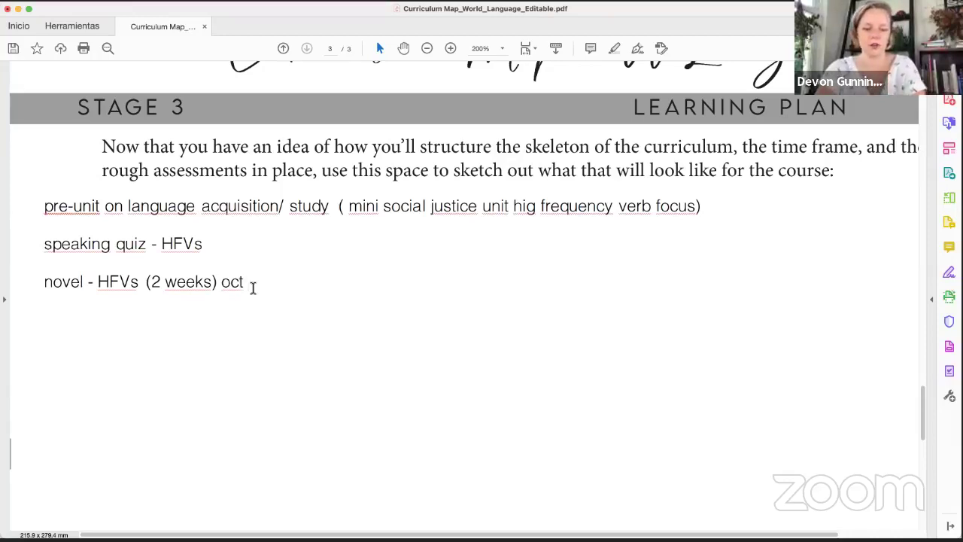
key(BackSpace)
text(-)
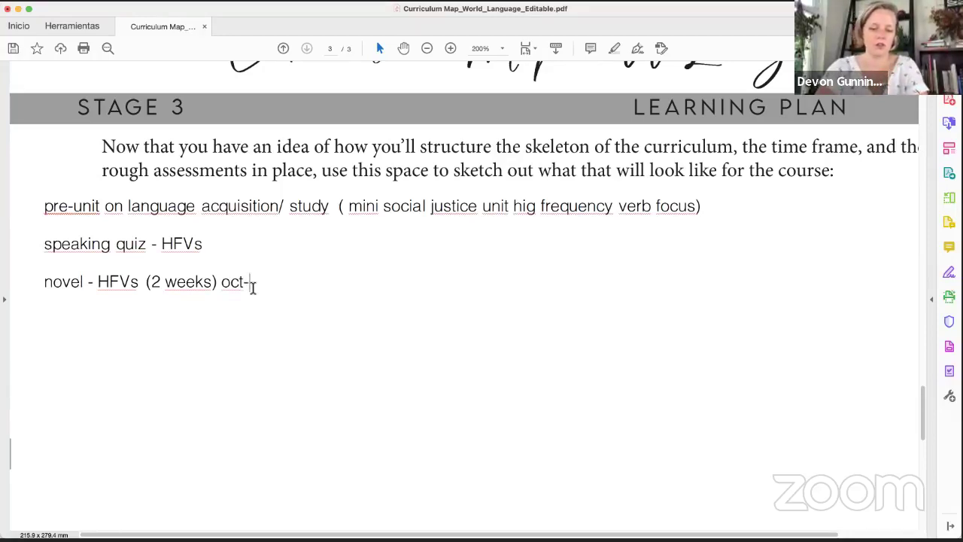
text(nov 1)
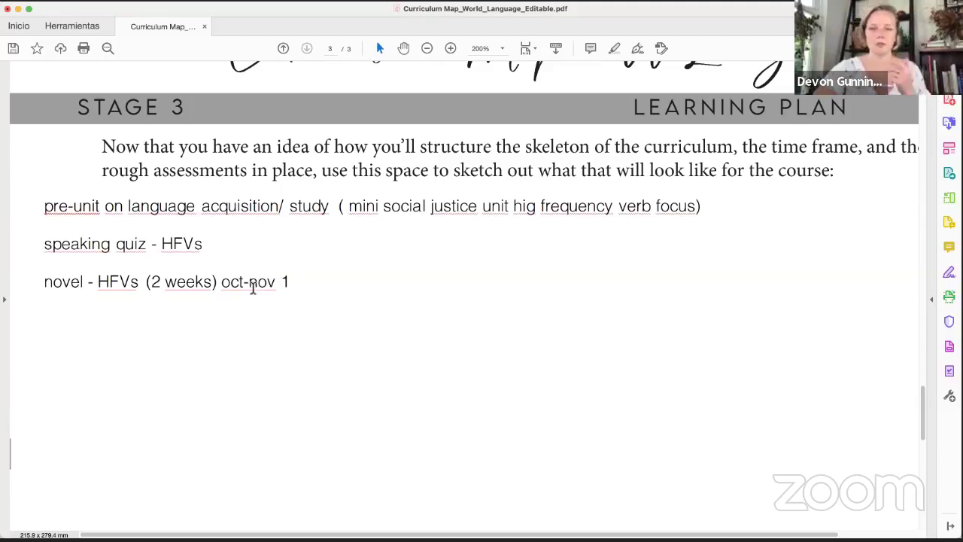
drag(290, 285, 225, 283)
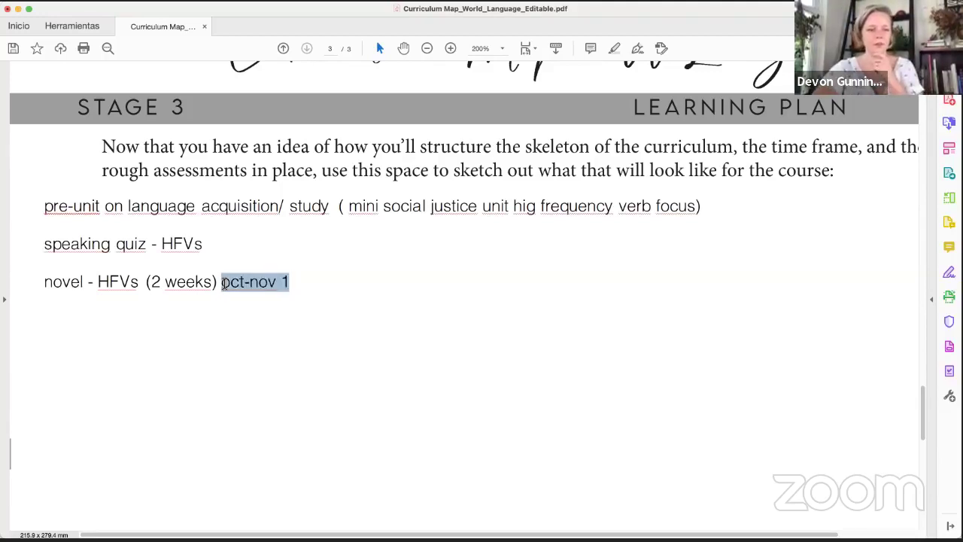
key(BackSpace)
Look over the Core Structures/Skills and Content Words sections below the Learning Plan, and return to the Learning Plan notes
scroll(225, 284, down, 3)
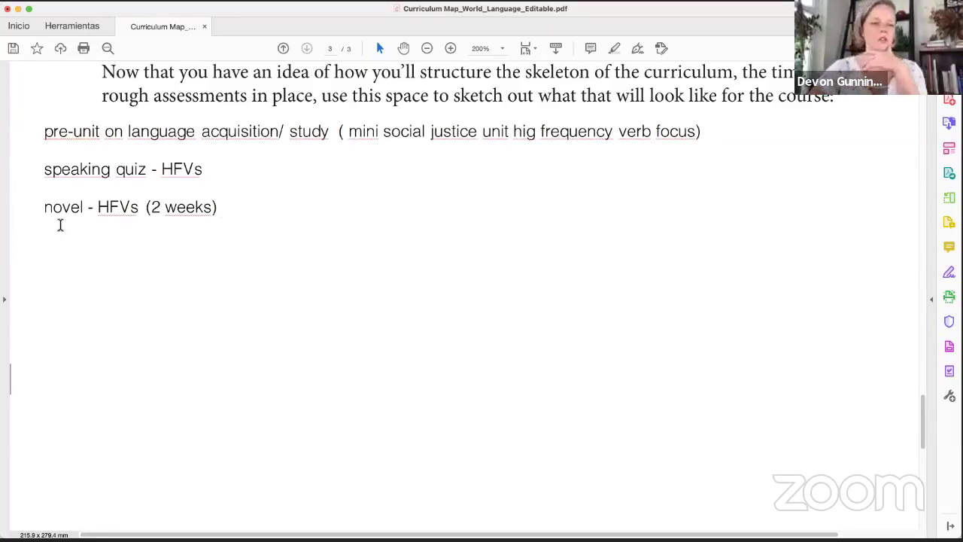
scroll(168, 310, down, 3)
scroll(168, 310, down, 15)
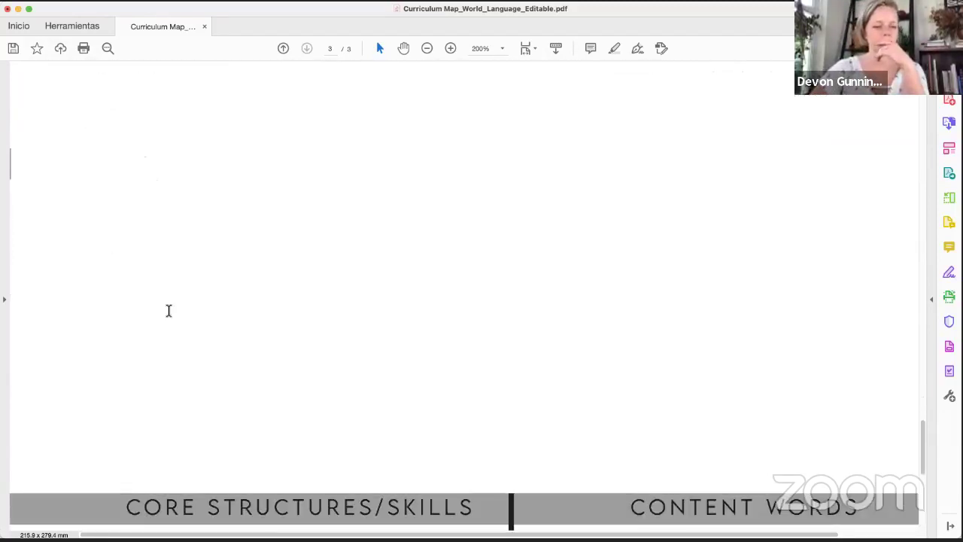
scroll(169, 311, down, 6)
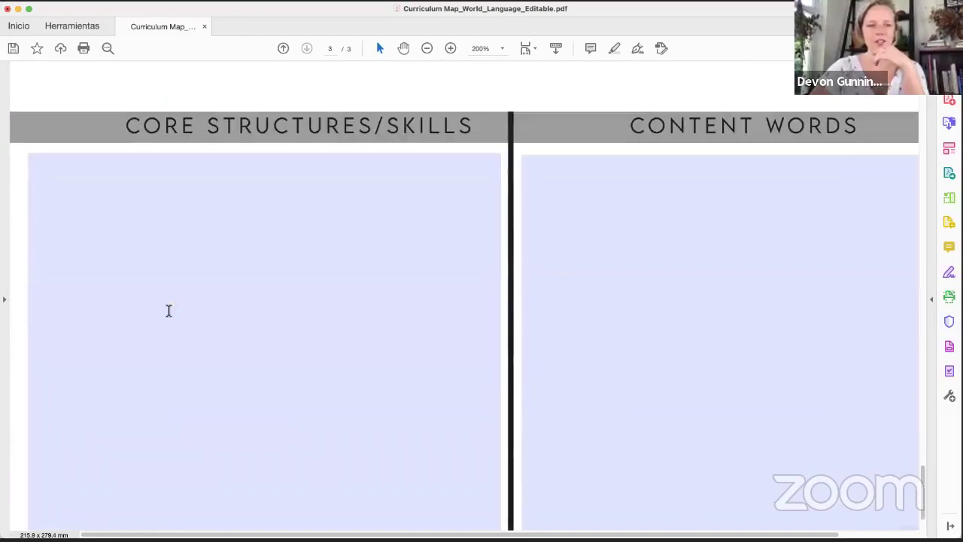
click(206, 243)
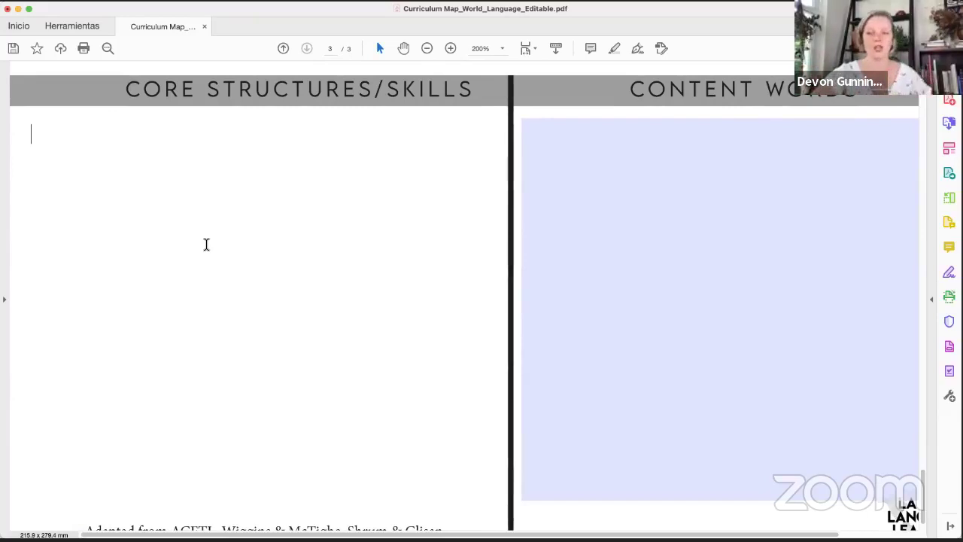
scroll(207, 243, up, 15)
scroll(206, 244, up, 2)
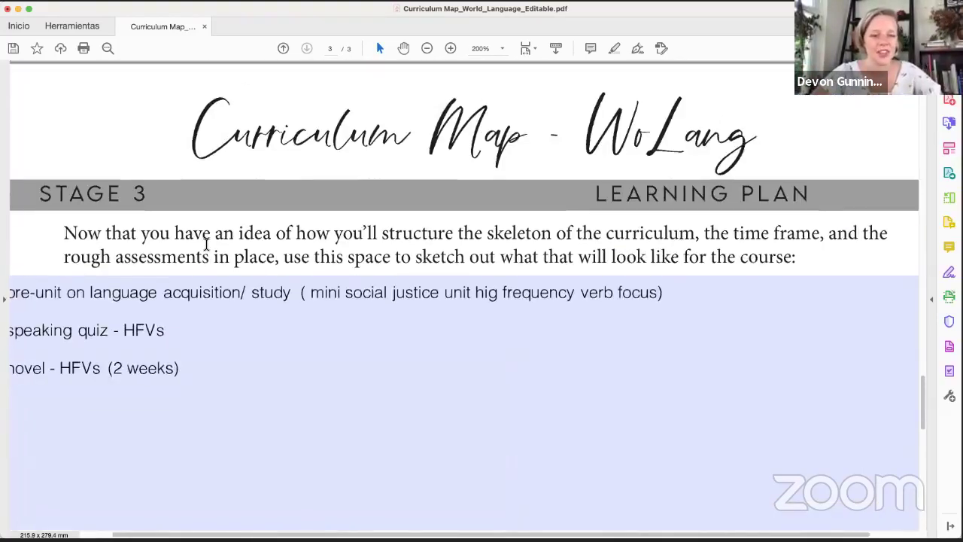
Correct "hig" to "high" in the pre-unit line and remove the space after its opening parenthesis
click(444, 262)
click(534, 260)
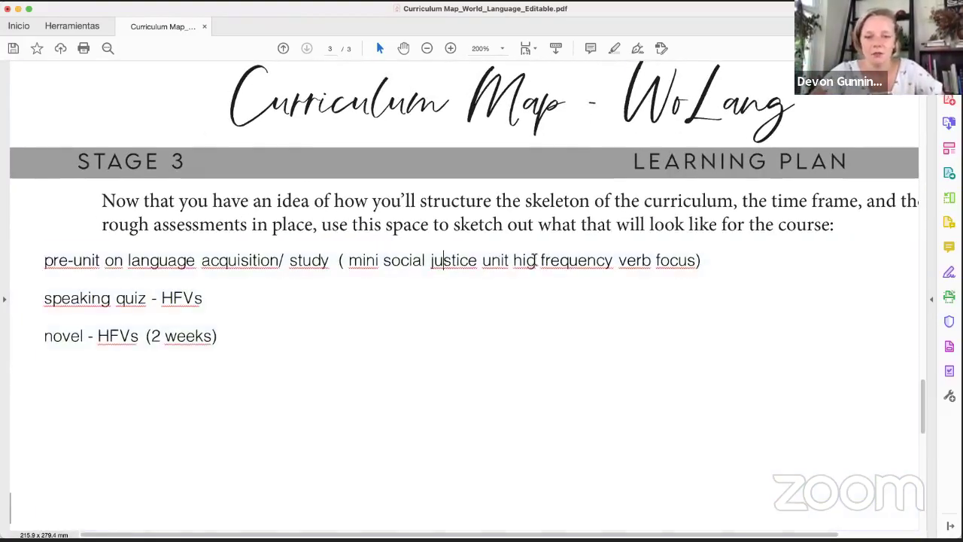
text(h)
click(348, 260)
key(BackSpace)
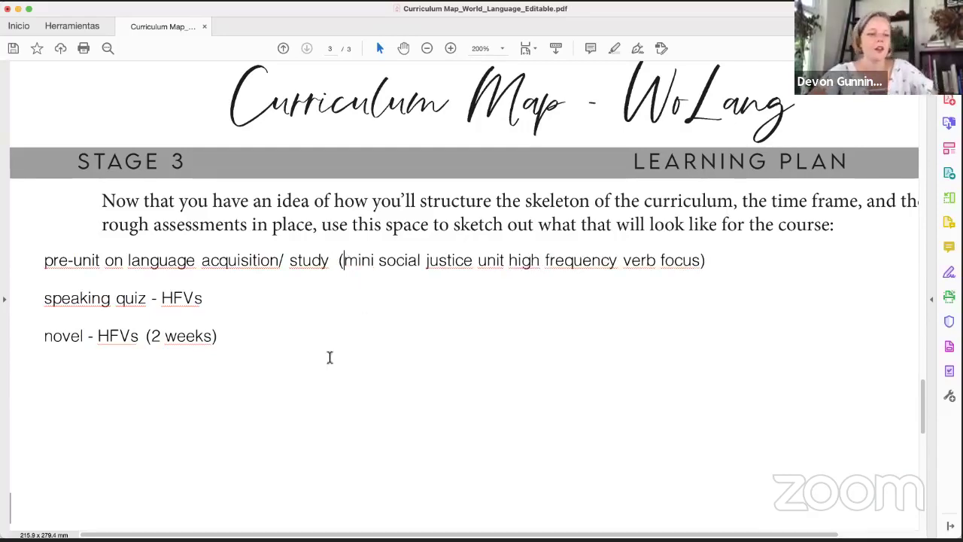
Enter "super 7 verbs 1st person" in the Core Structures/Skills field and move to a new line, leaving a blank one between
scroll(329, 357, down, 2)
scroll(329, 357, down, 4)
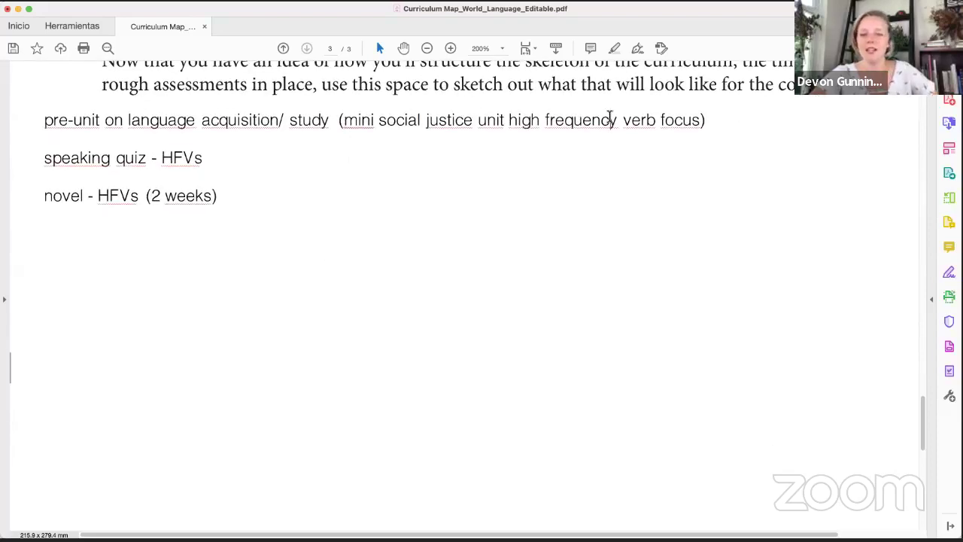
scroll(568, 184, down, 2)
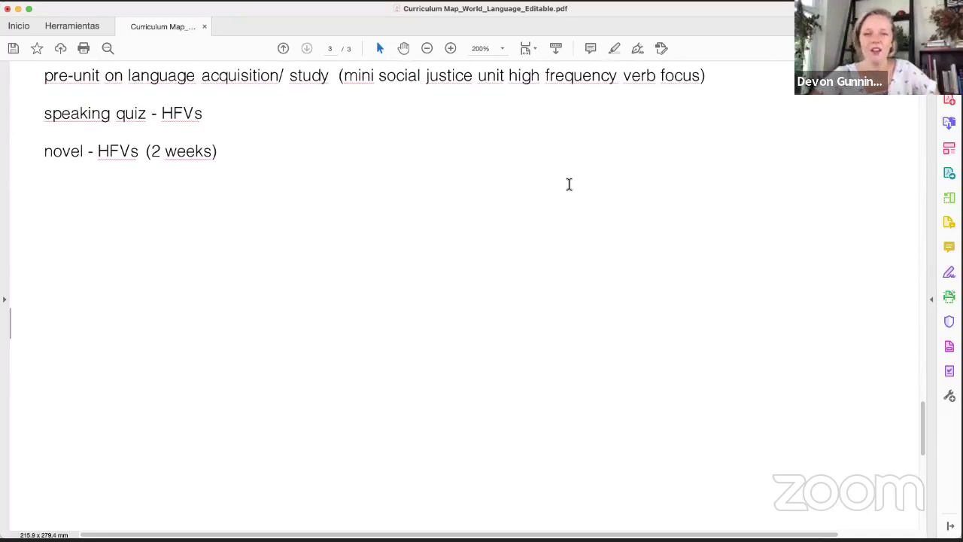
scroll(569, 184, down, 5)
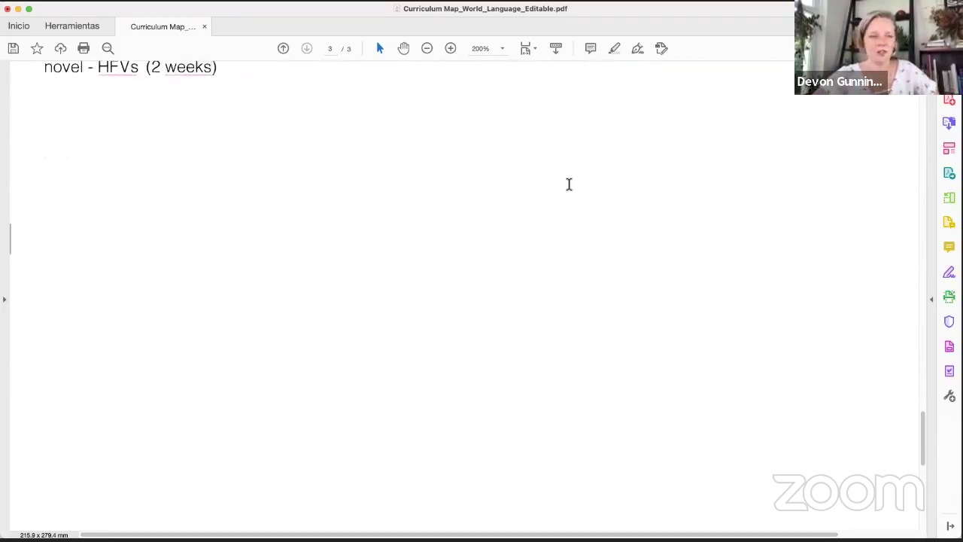
scroll(569, 185, down, 5)
click(448, 273)
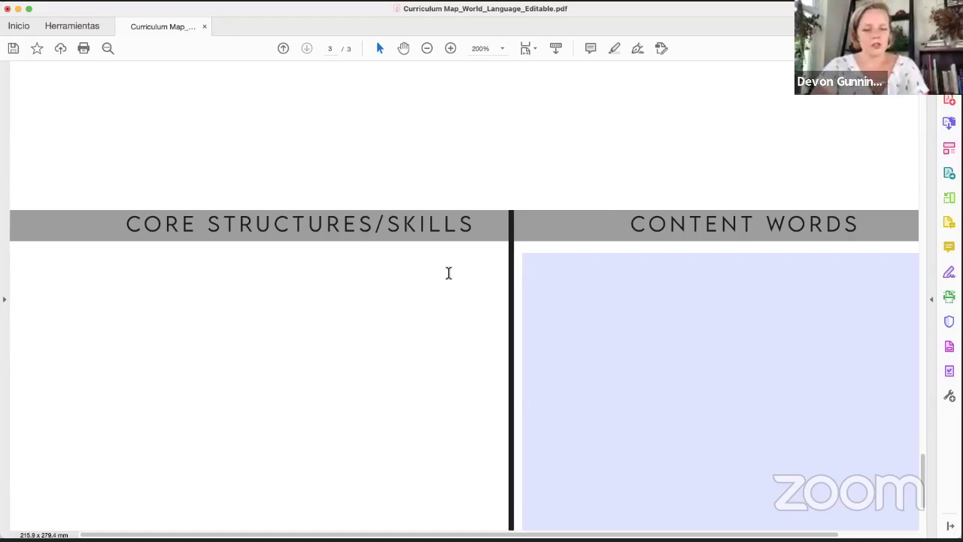
text(super 7 verbs)
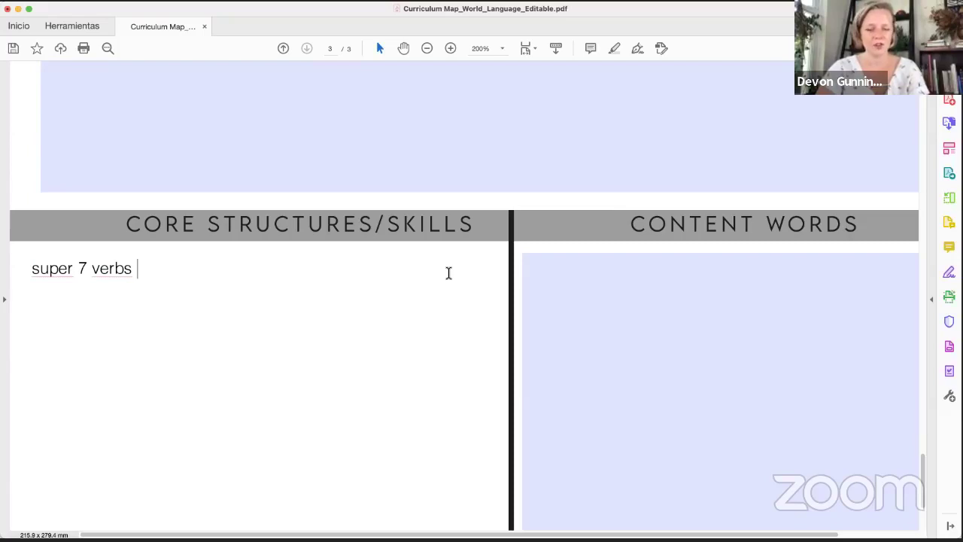
key(Return)
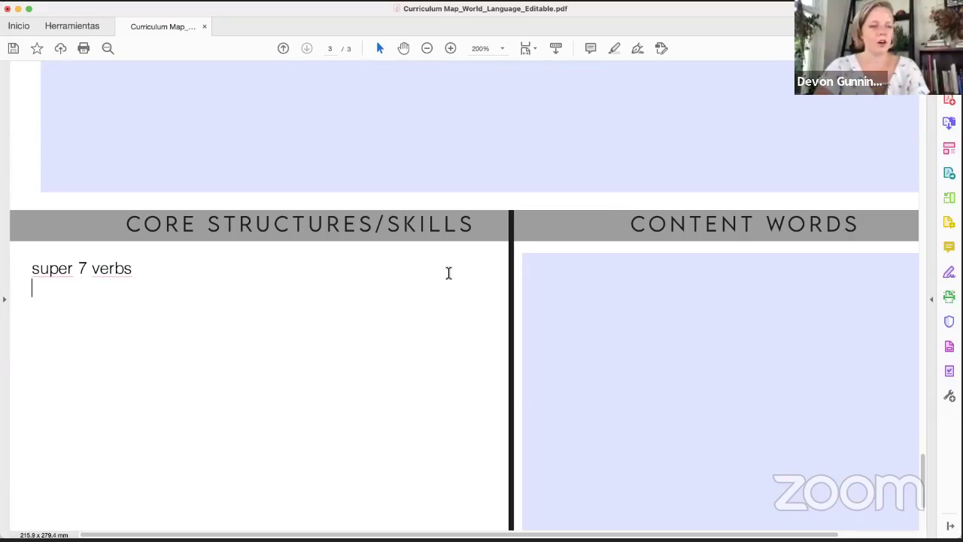
text(1st person)
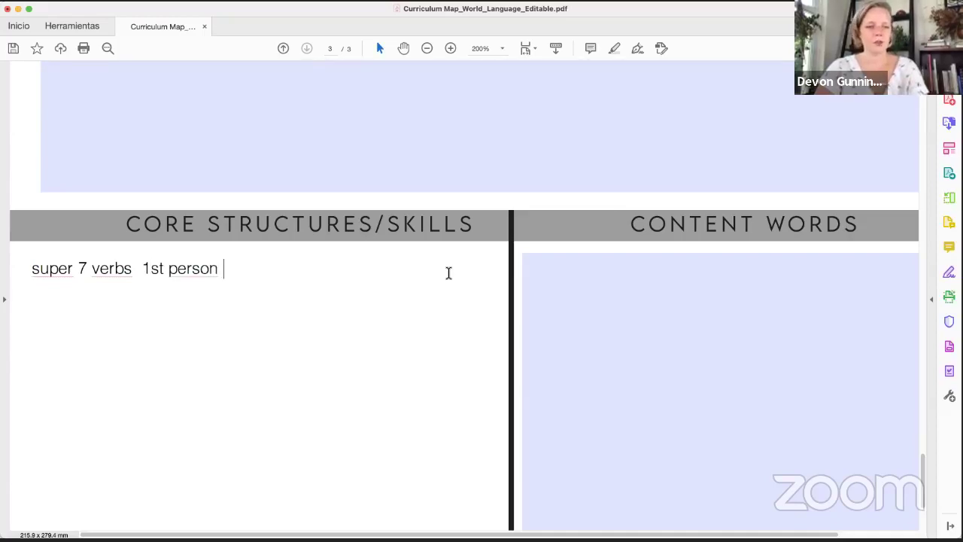
key(Return)
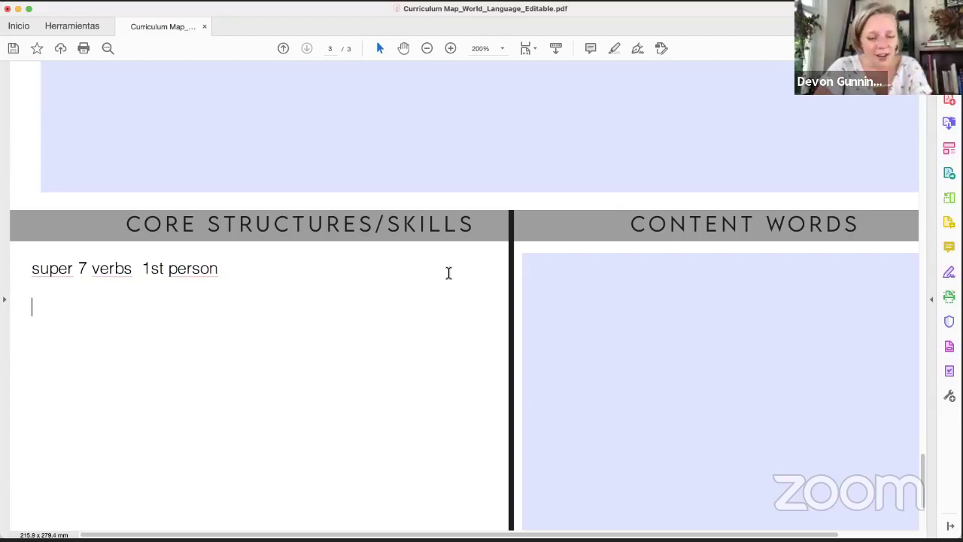
Add "interrogatives" and "buy/request" as separate entries in the Core Structures/Skills field, with a blank line between them
text(interro)
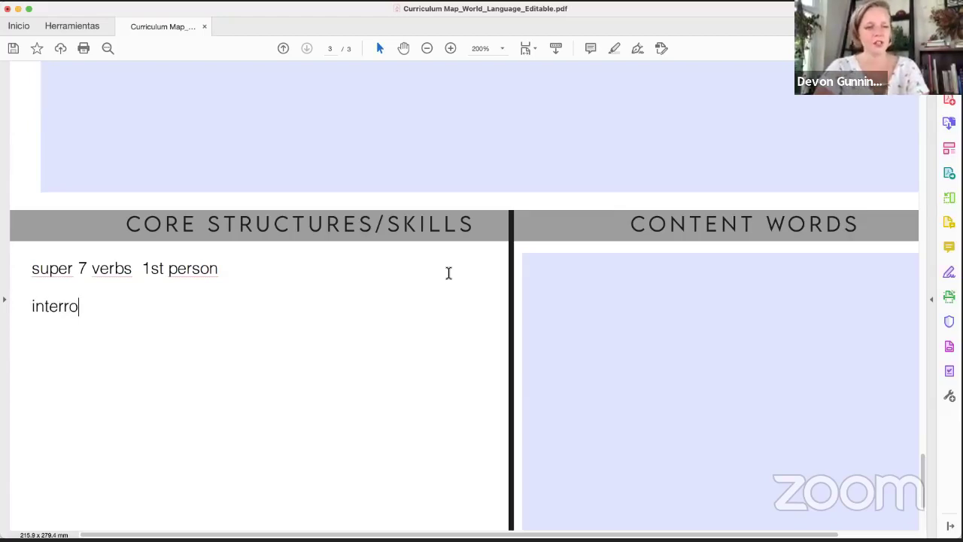
text(gatives)
key(Return)
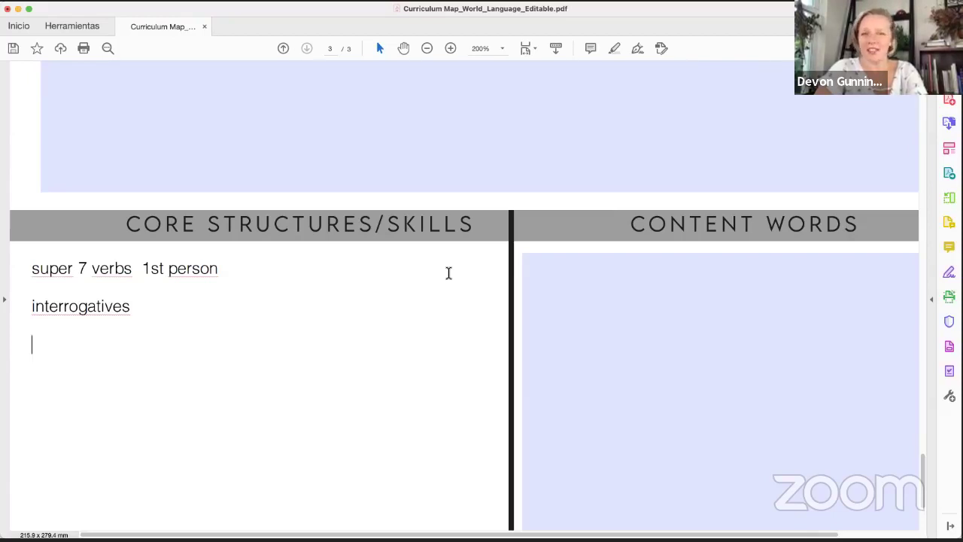
text(buy/request)
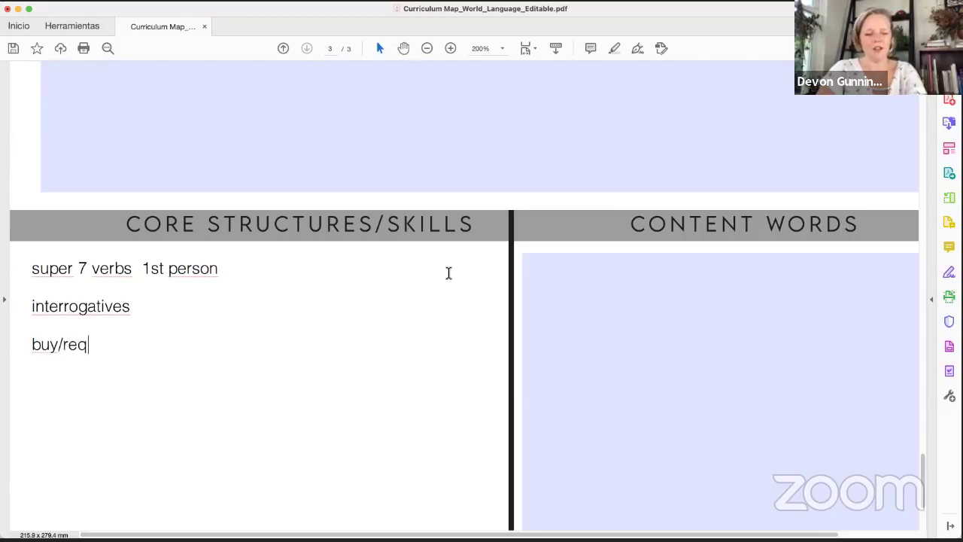